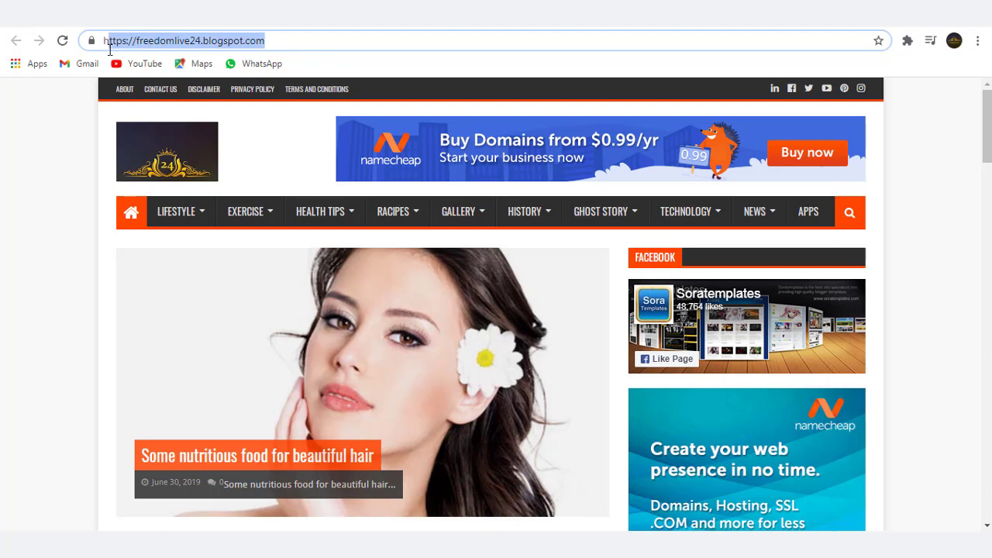
# - Examine the blog's current blogspot address and the domain listed on the Namecheap dashboard
pyautogui.doubleClick(222, 42)
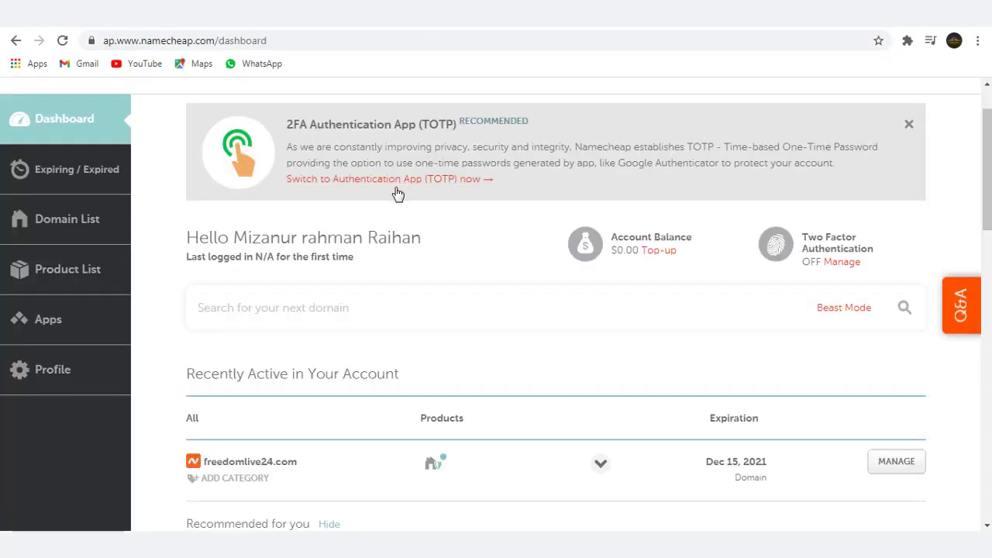
pyautogui.scroll(2, 400, 193)
pyautogui.moveTo(193, 98)
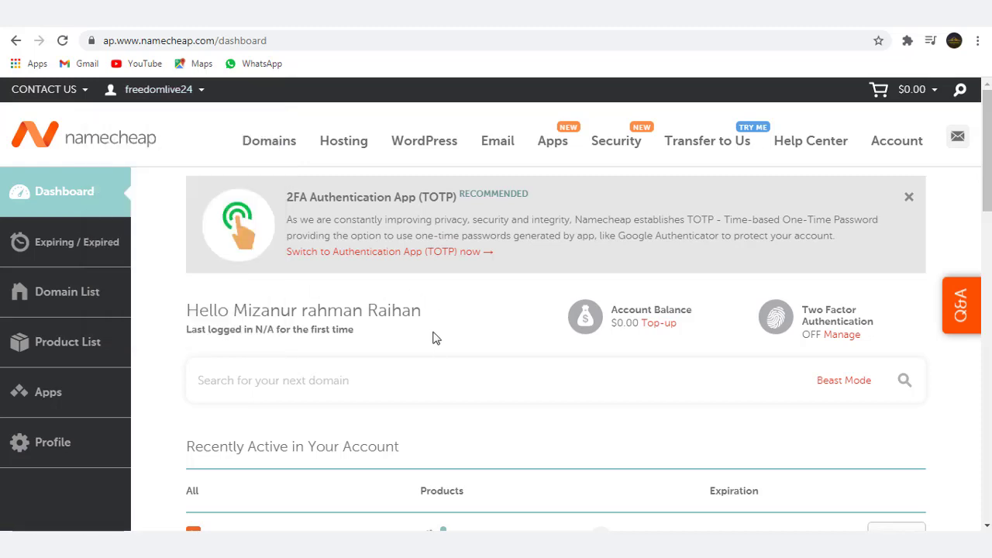
pyautogui.scroll(-3, 434, 337)
pyautogui.scroll(1, 435, 341)
pyautogui.scroll(2, 434, 344)
pyautogui.scroll(-4, 432, 343)
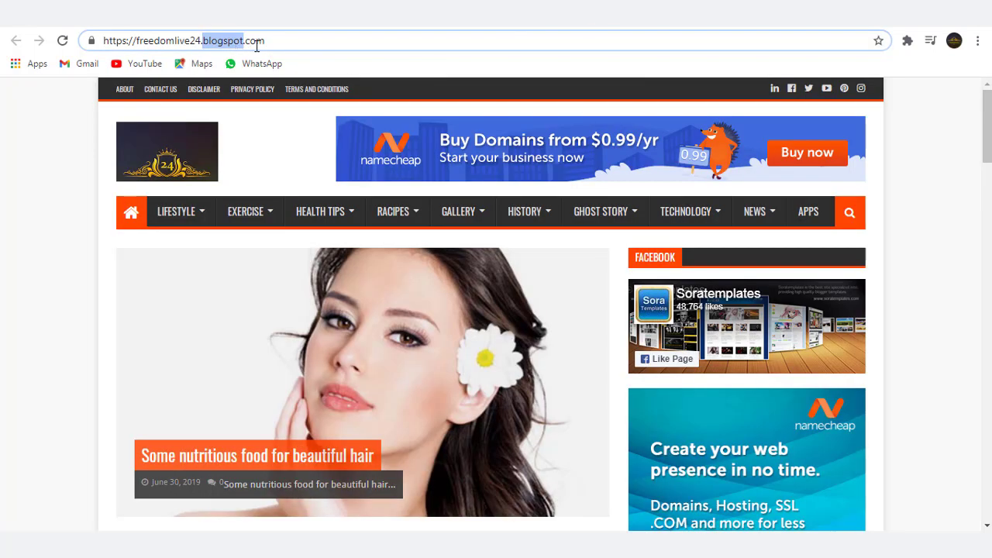
pyautogui.click(278, 48)
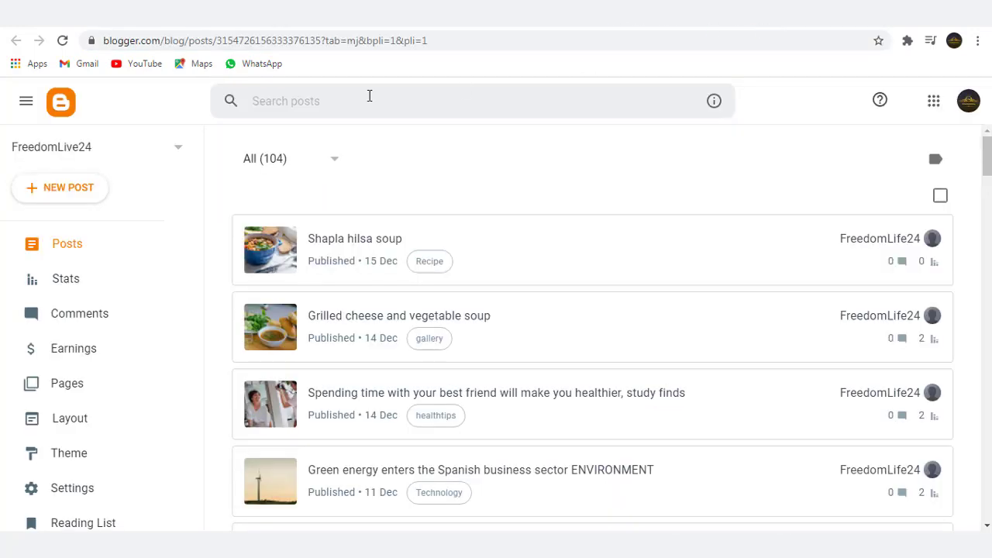
# - Switch to Blogger and open the custom domain setting in the blog's publishing settings
pyautogui.click(62, 490)
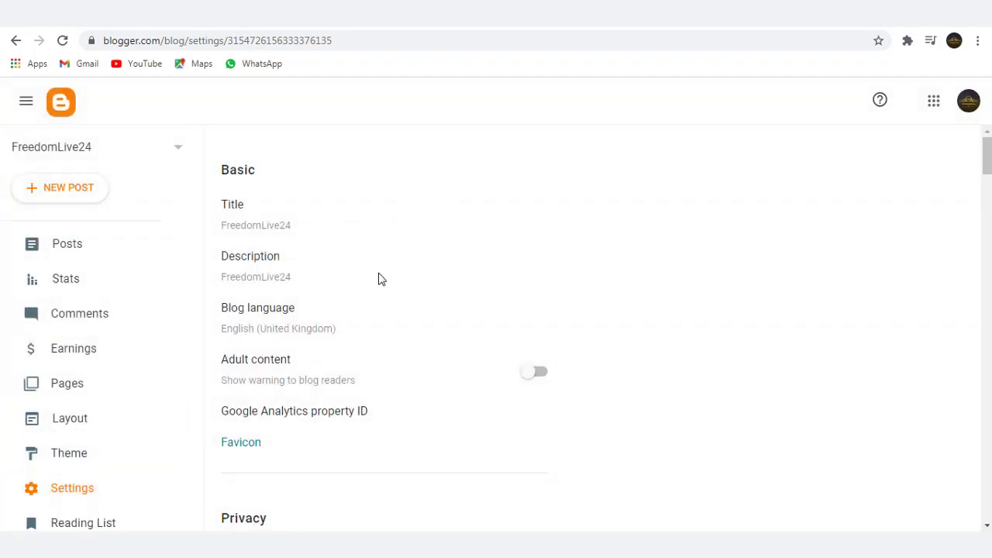
pyautogui.scroll(-2, 271, 341)
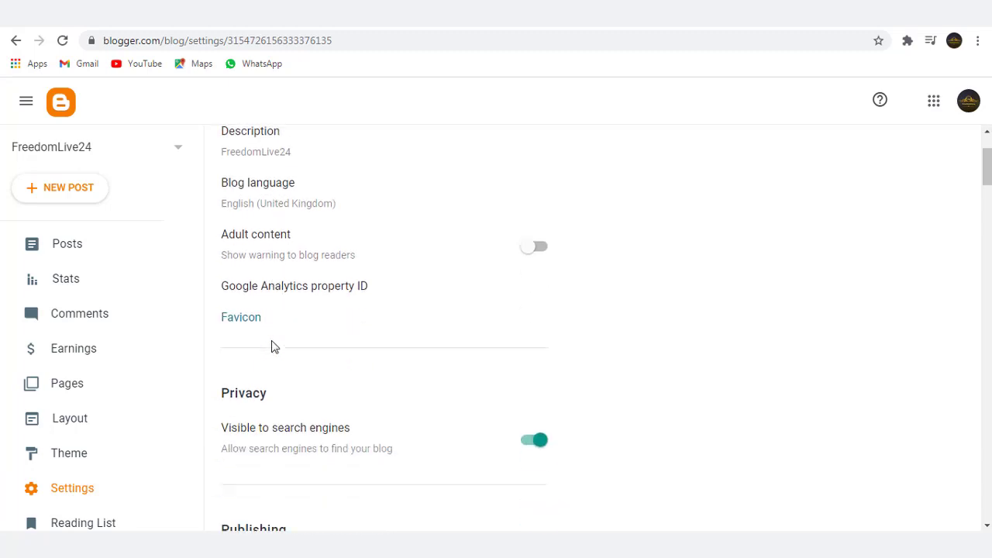
pyautogui.scroll(-4, 271, 347)
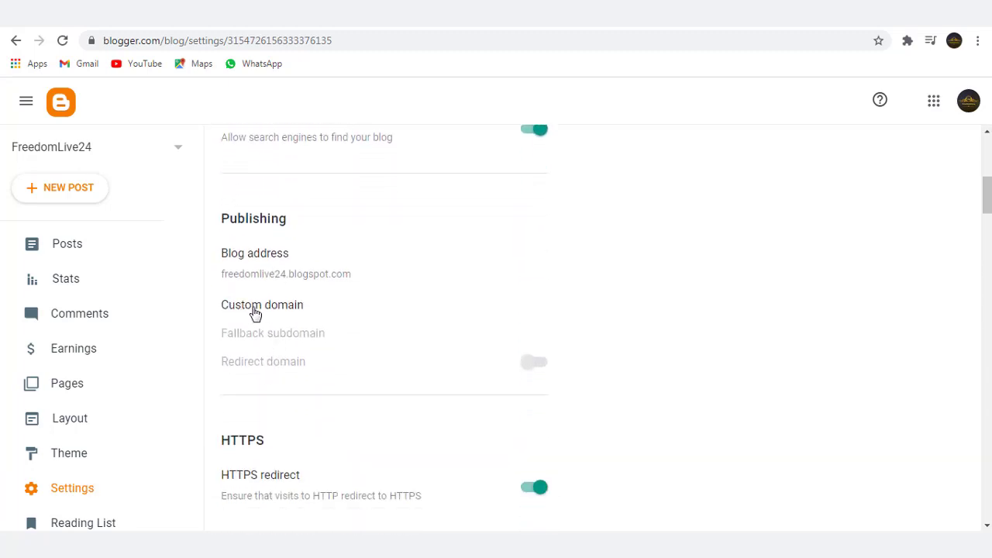
pyautogui.click(261, 310)
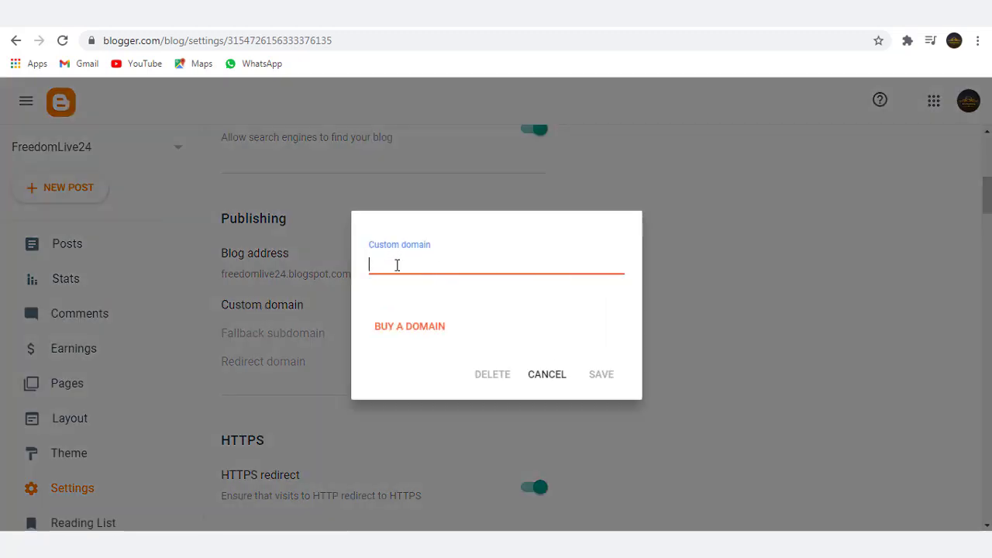
pyautogui.write('www.')
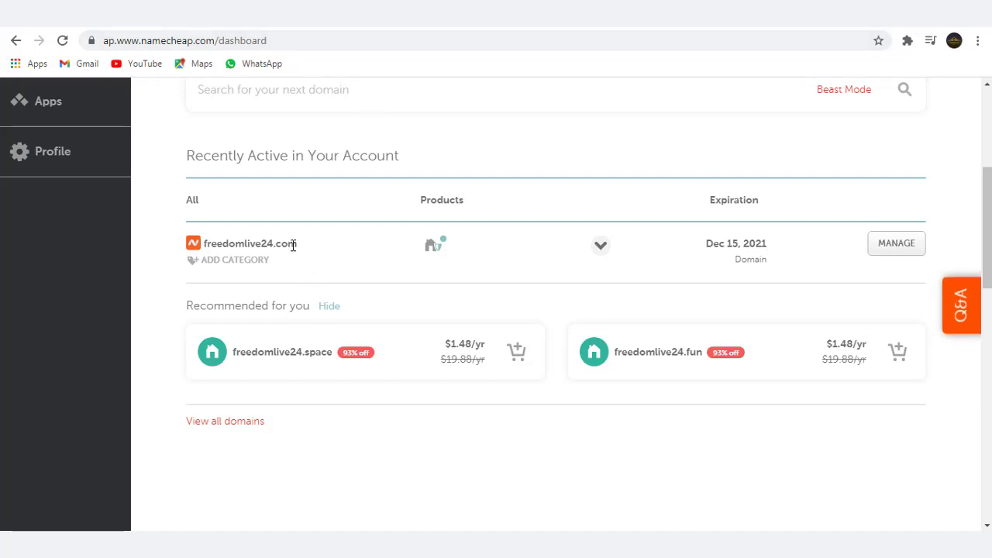
pyautogui.moveTo(297, 245); pyautogui.dragTo(207, 248)
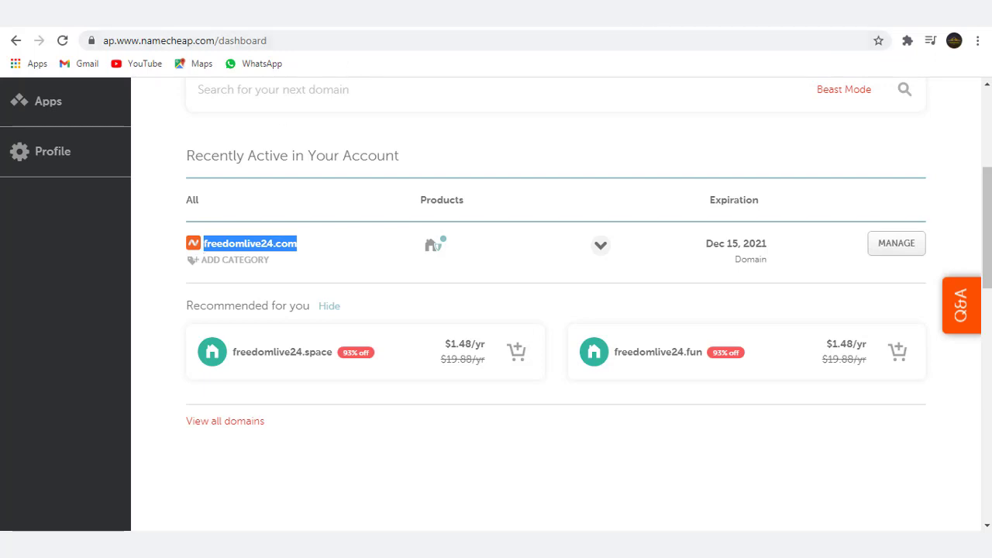
pyautogui.hotkey('ctrl', 'Tab')
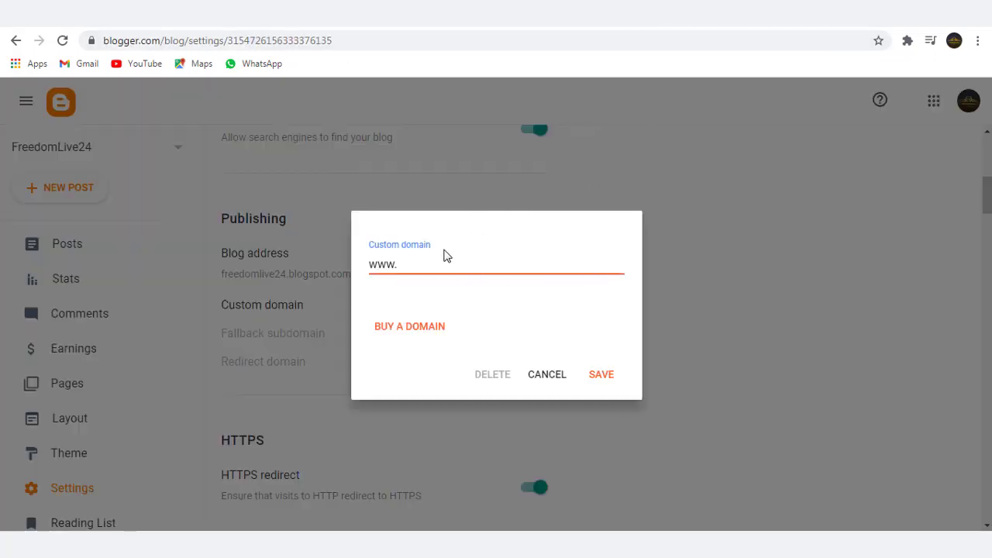
pyautogui.write('freedomlive24.com')
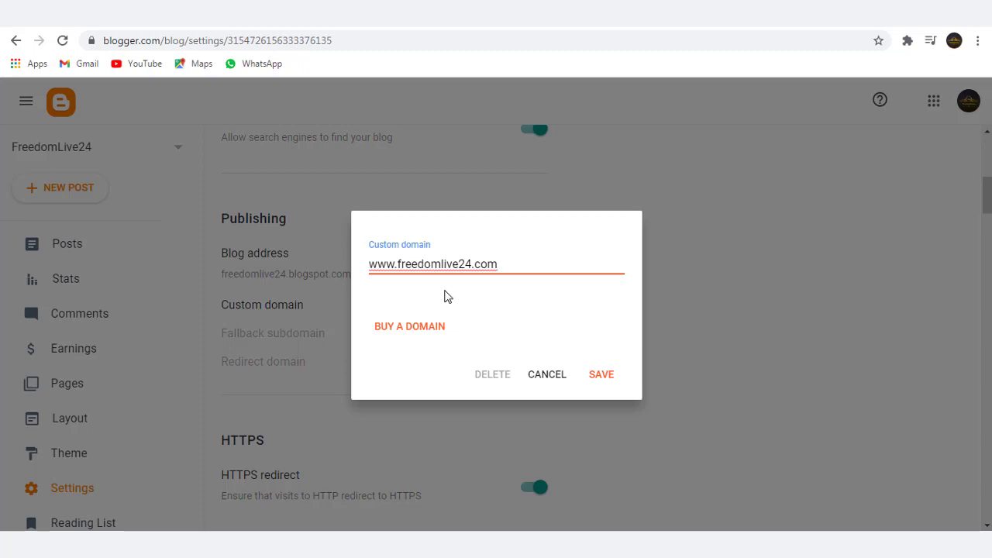
pyautogui.click(602, 377)
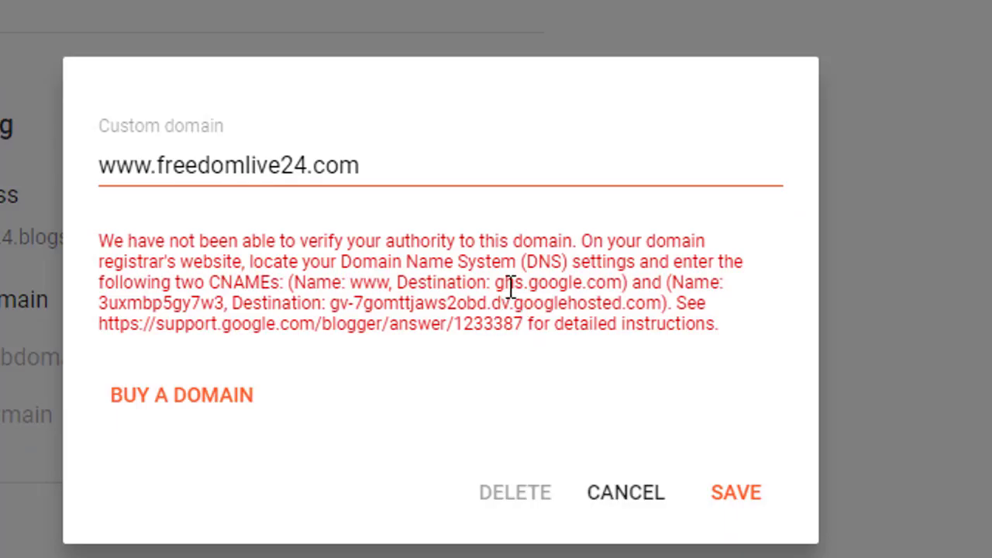
# - Copy the www CNAME destination ghs.google.com from the custom domain dialog's verification message
pyautogui.moveTo(497, 282); pyautogui.dragTo(626, 281)
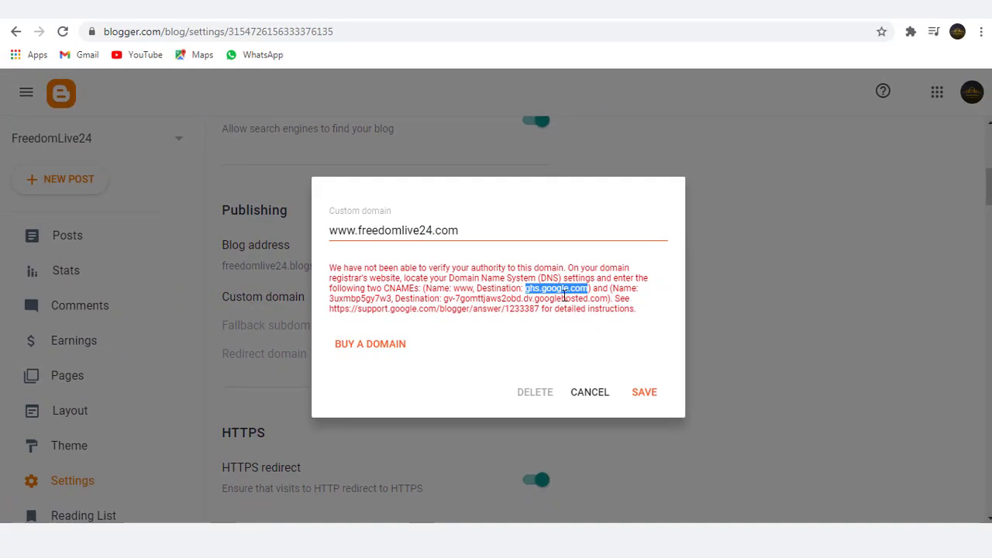
pyautogui.rightClick(558, 290)
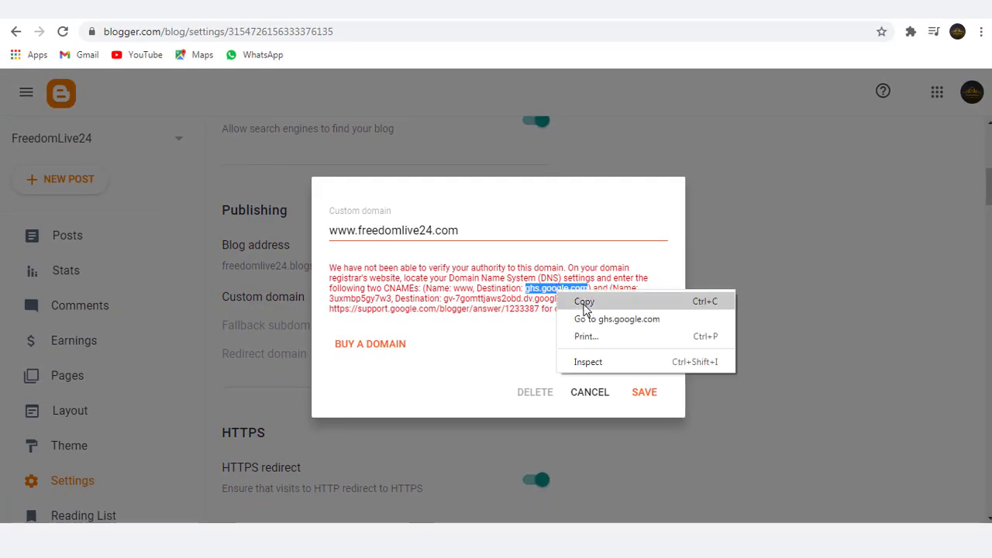
pyautogui.click(585, 301)
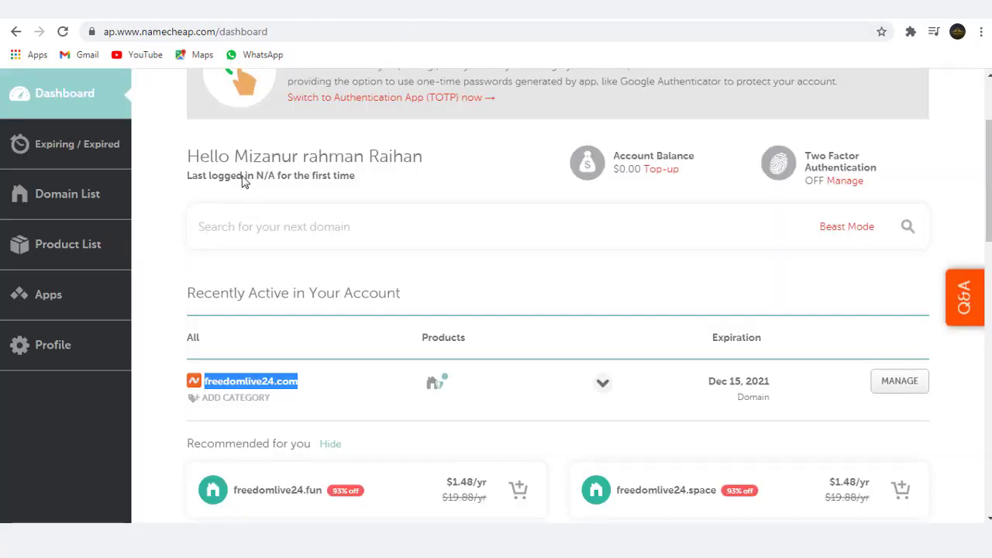
# - Switch to the Namecheap dashboard and open the management page for the freedomlive24.com domain
pyautogui.scroll(3, 220, 148)
pyautogui.moveTo(181, 95)
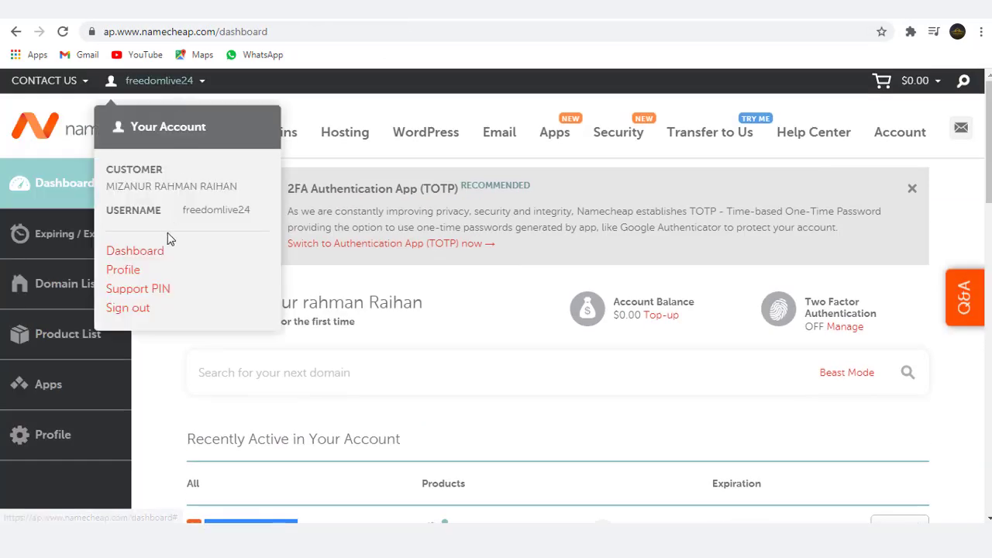
pyautogui.scroll(-2, 456, 353)
pyautogui.scroll(-1, 456, 353)
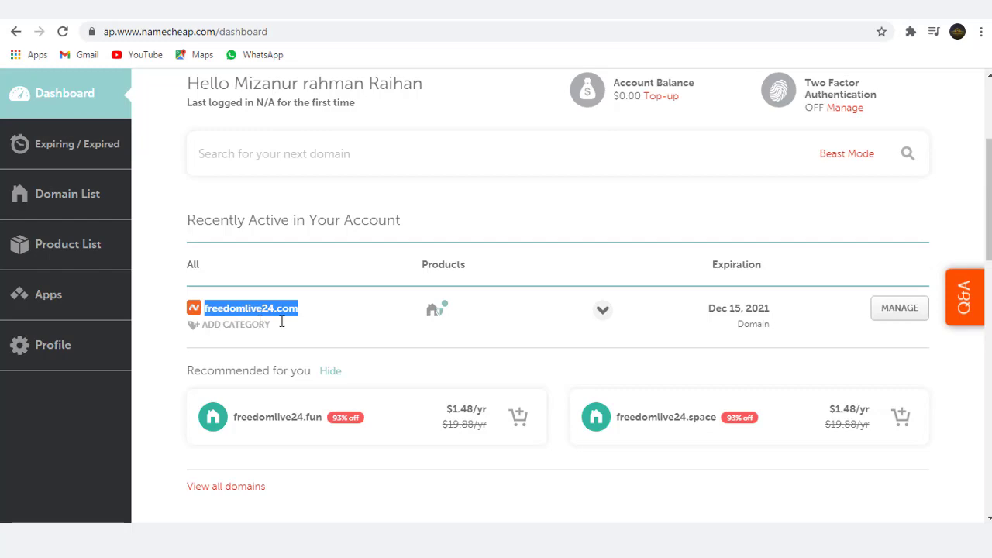
pyautogui.click(353, 318)
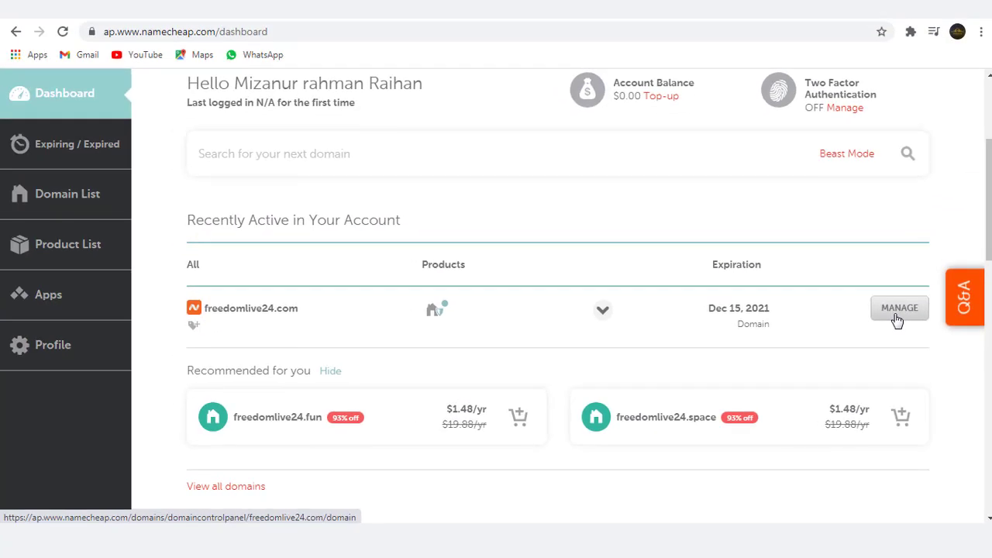
pyautogui.click(898, 310)
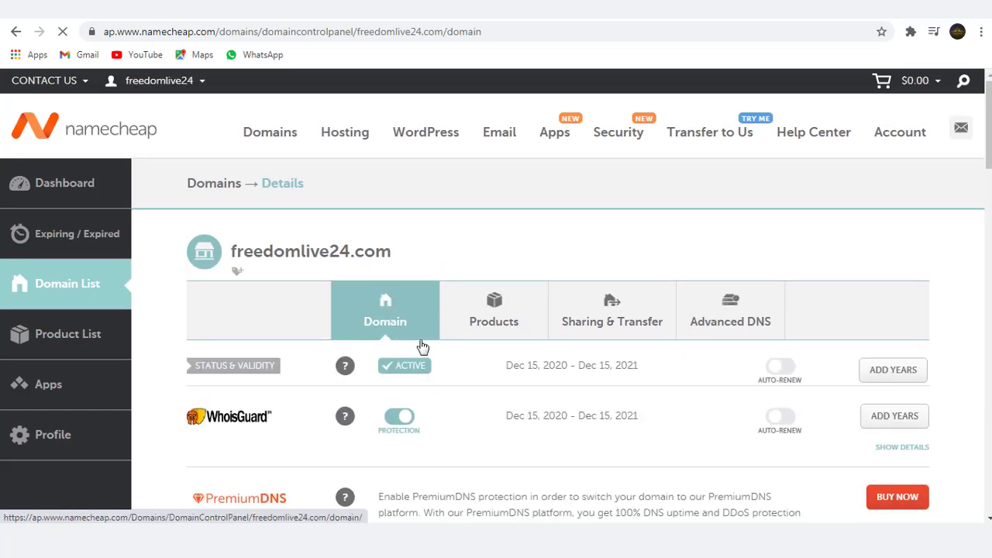
# - Look through the domain's details and open its Advanced DNS settings
pyautogui.scroll(-1, 465, 377)
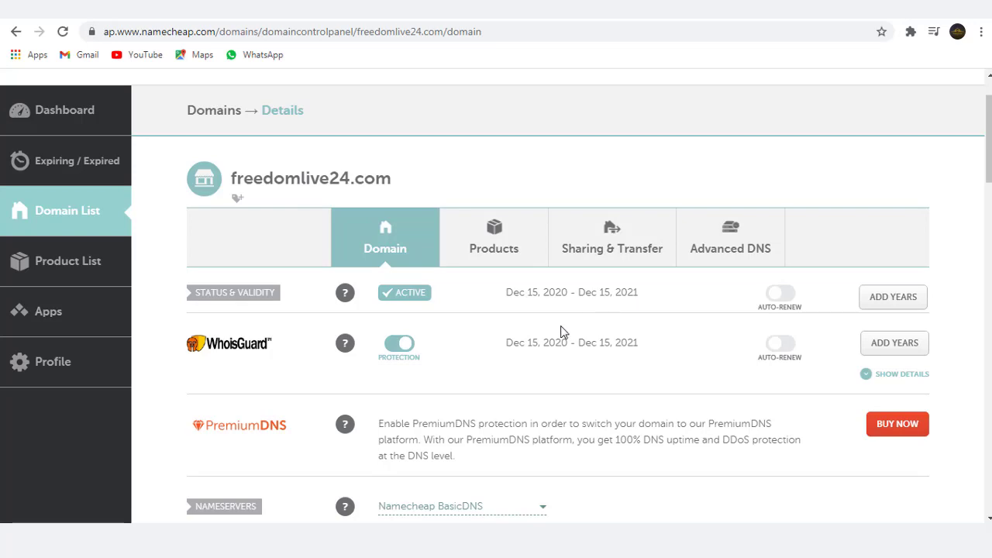
pyautogui.scroll(-3, 562, 333)
pyautogui.scroll(-5, 561, 333)
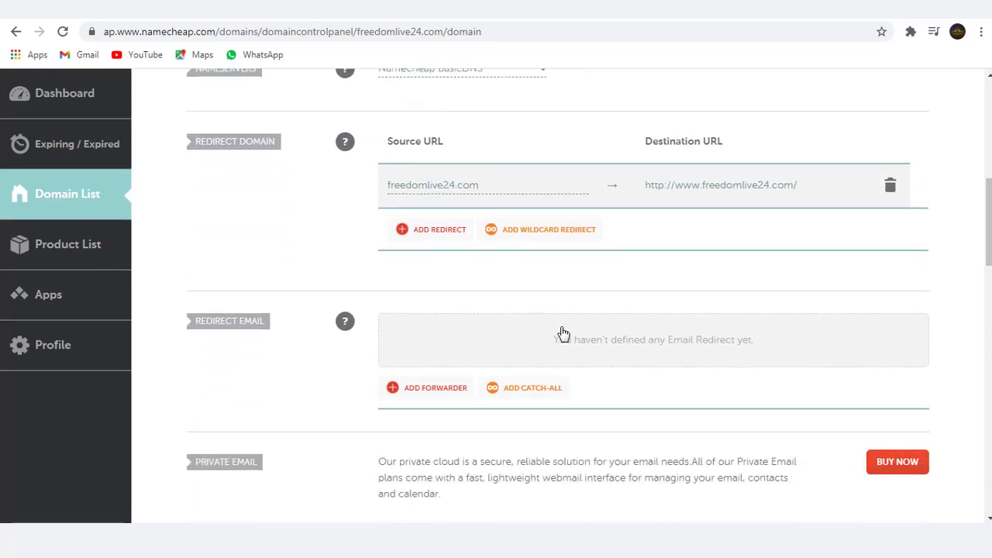
pyautogui.scroll(-4, 562, 332)
pyautogui.scroll(12, 562, 333)
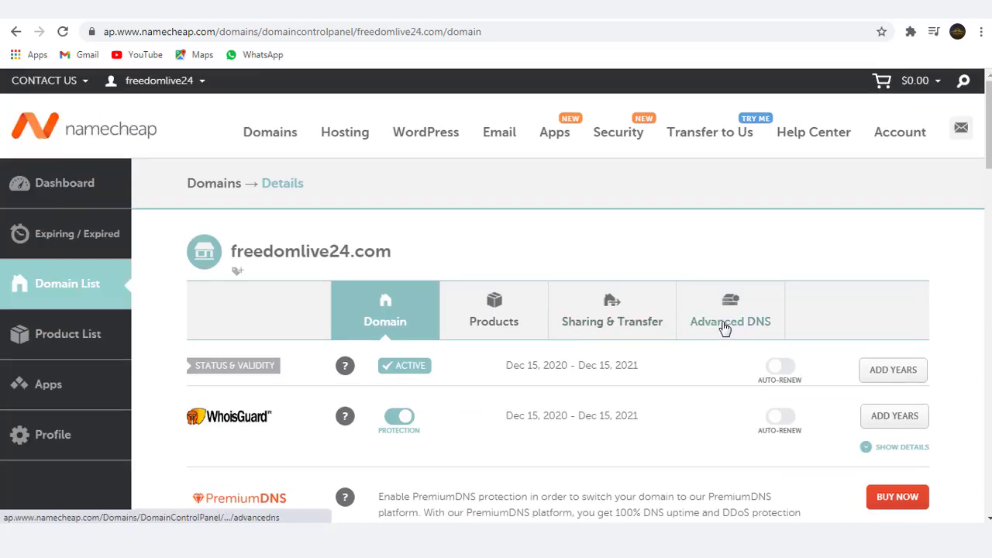
pyautogui.click(725, 329)
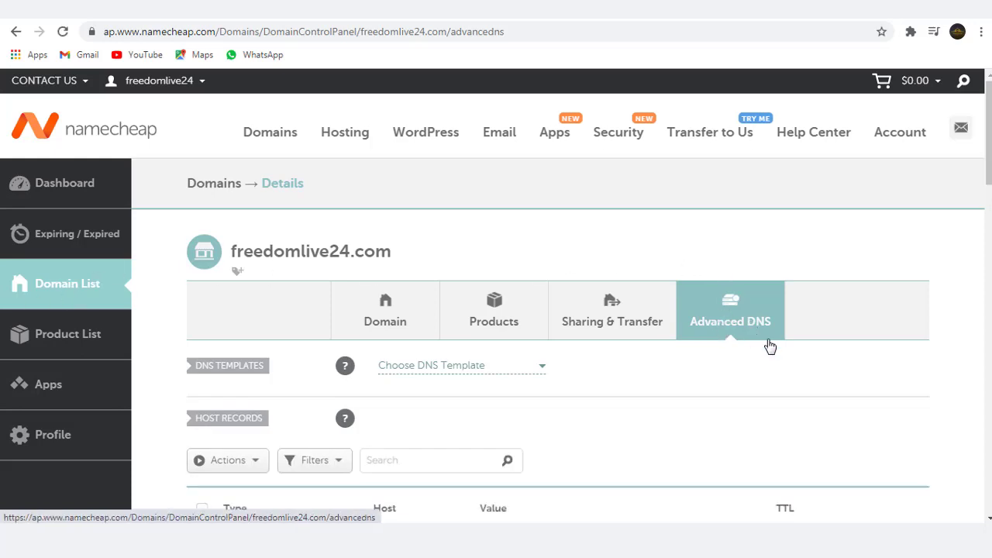
# - Set the www CNAME record's value to ghs.google.com and its TTL to 1 min, and save the record
pyautogui.scroll(-3, 736, 343)
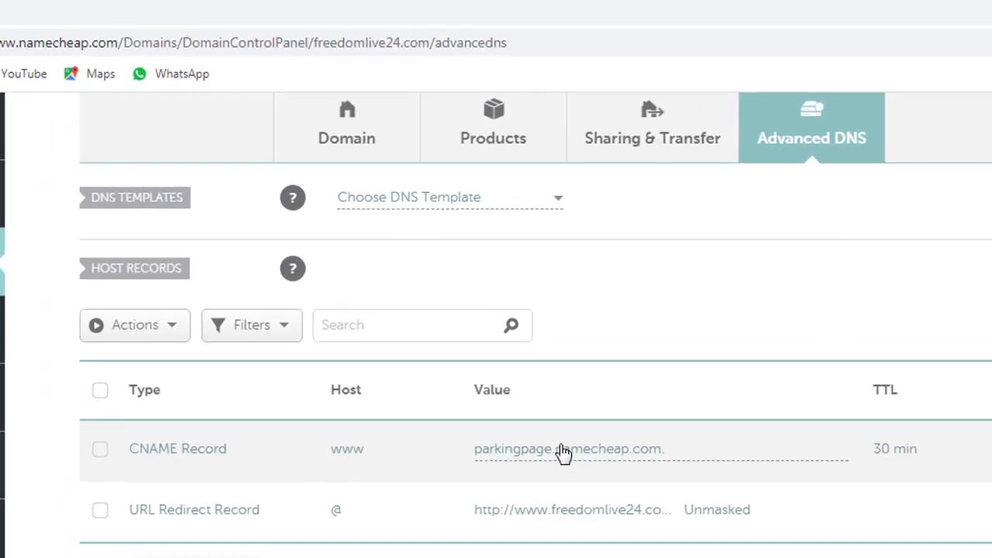
pyautogui.click(563, 460)
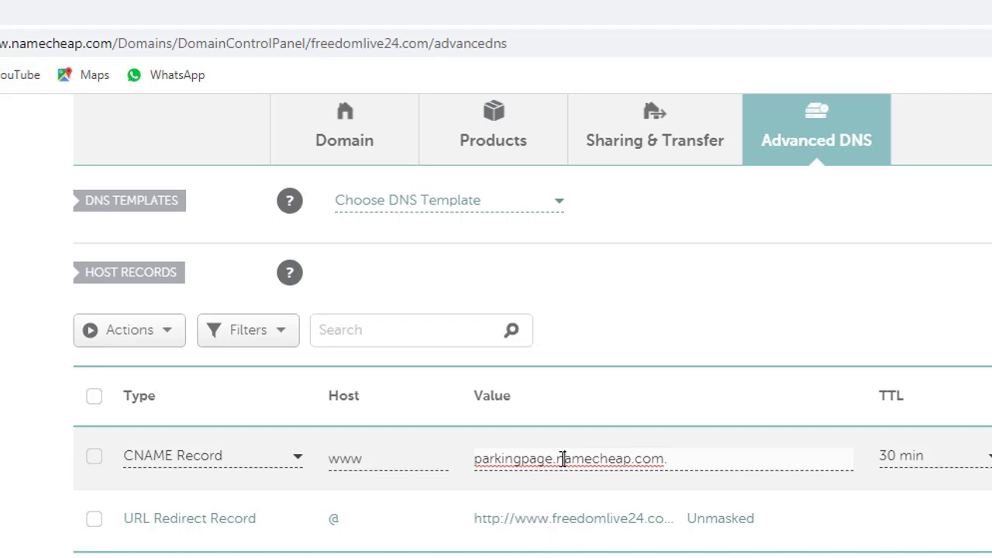
pyautogui.hotkey('ctrl', 'a')
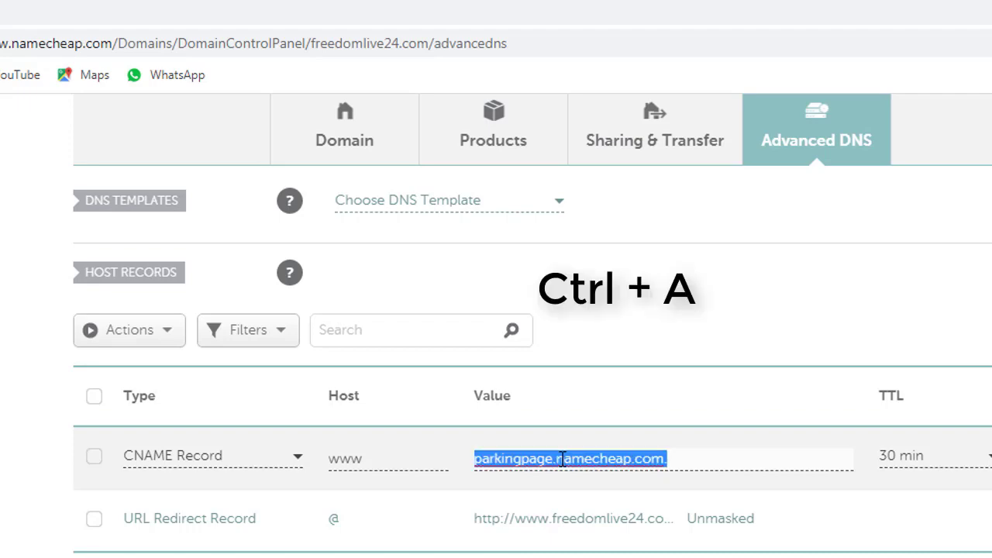
pyautogui.hotkey('ctrl', 'v')
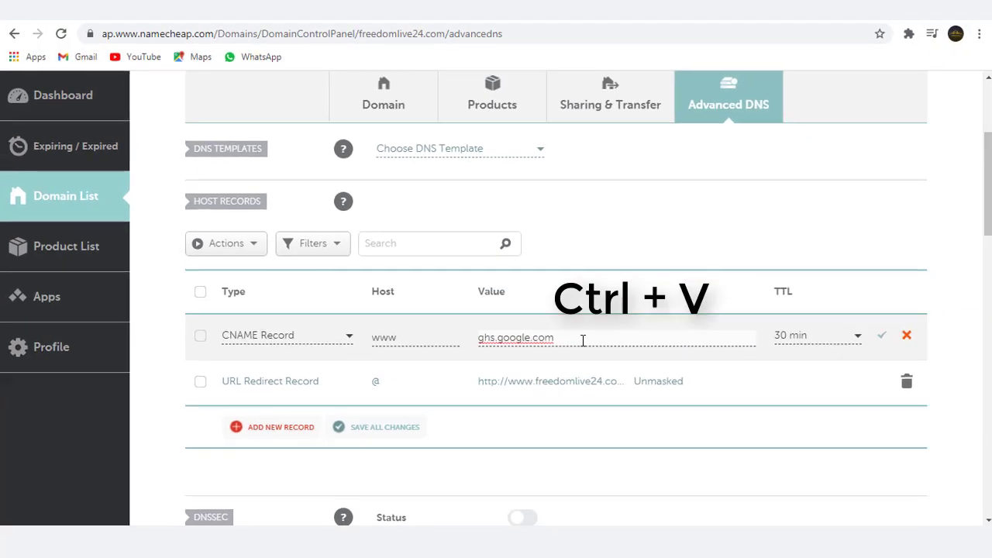
pyautogui.click(857, 335)
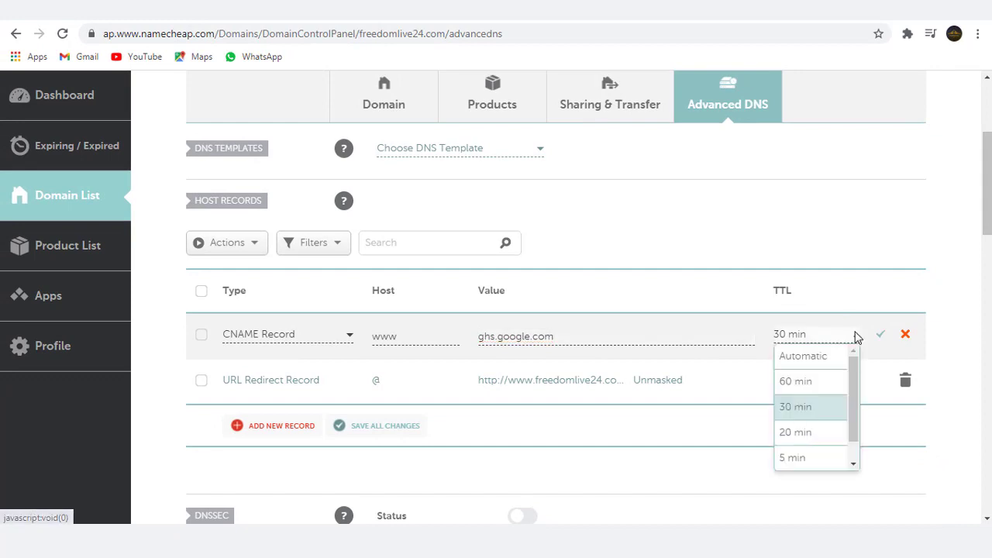
pyautogui.scroll(-2, 807, 457)
pyautogui.click(804, 461)
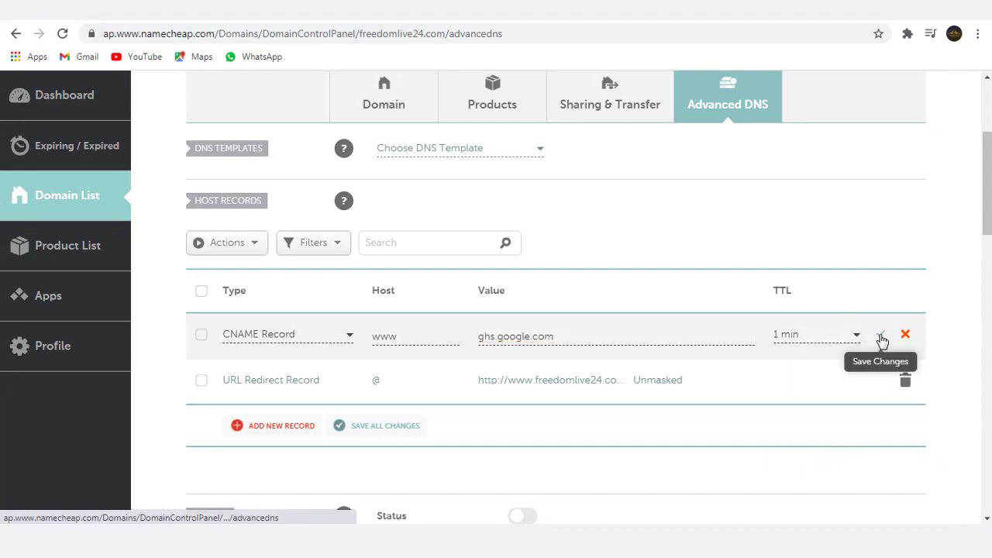
pyautogui.click(881, 339)
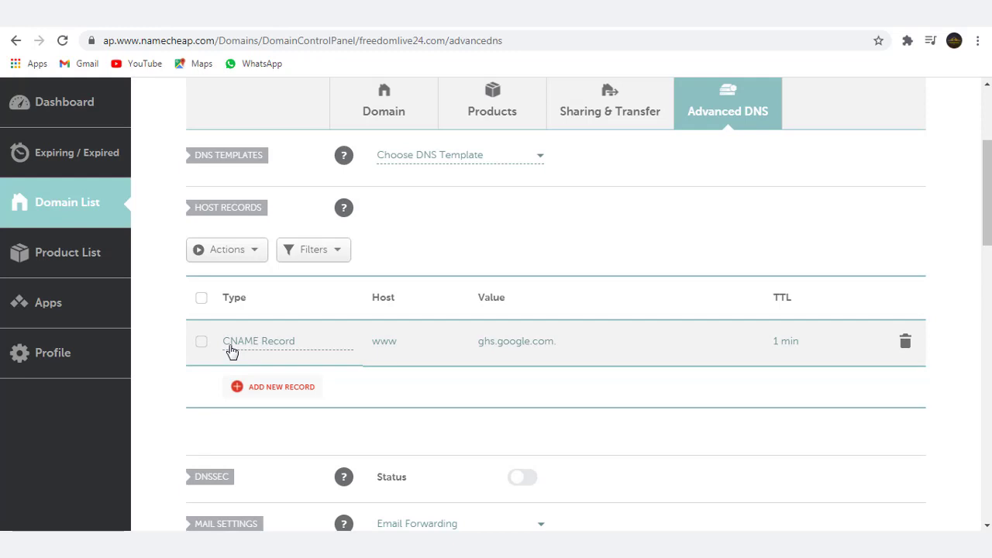
# - Add a new host record of type CNAME Record for the domain
pyautogui.click(283, 388)
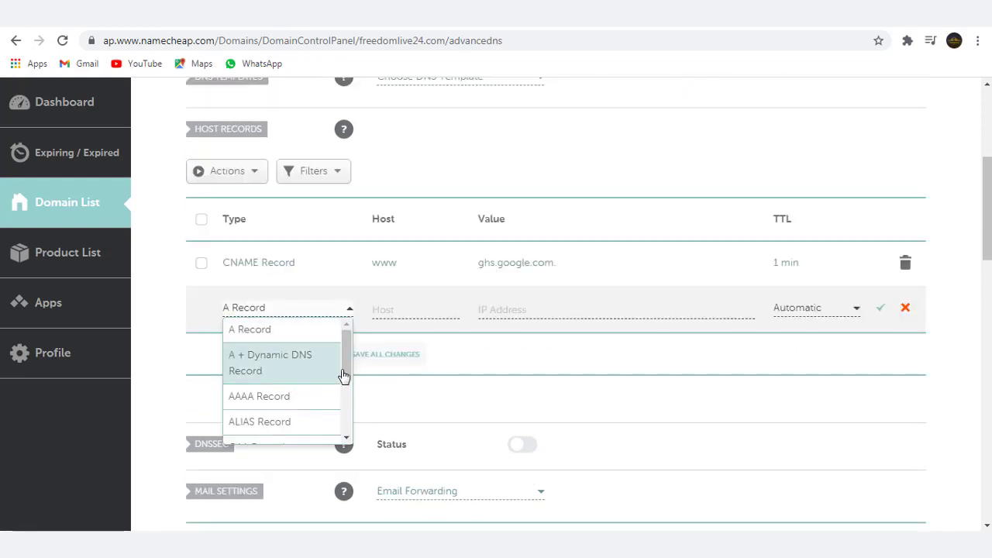
pyautogui.moveTo(347, 370); pyautogui.dragTo(341, 396)
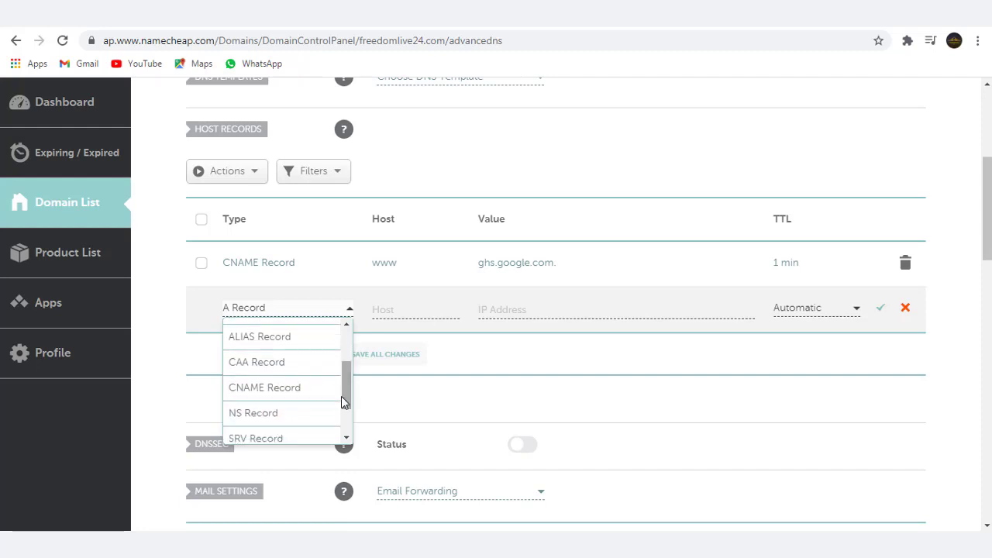
pyautogui.click(262, 396)
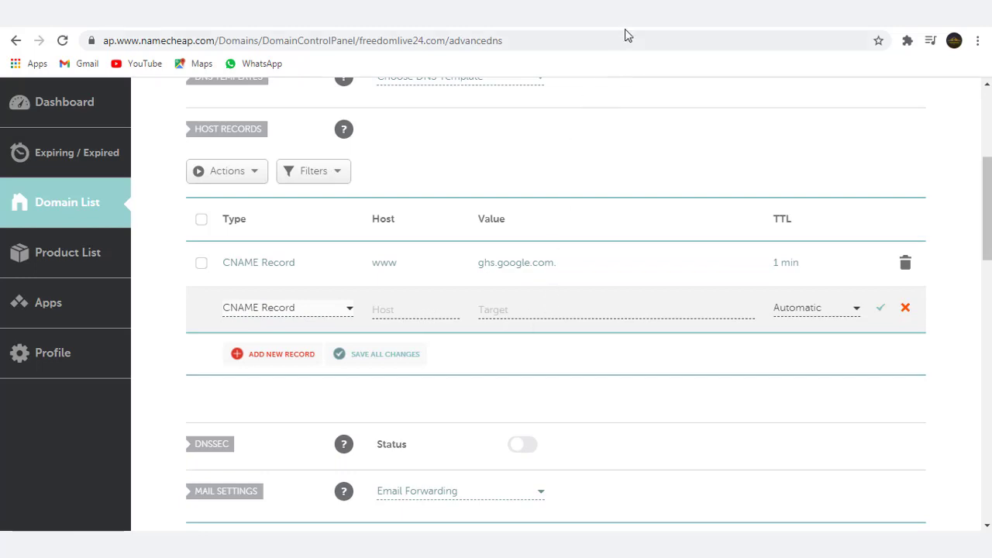
# - Copy the second CNAME's name from Blogger's custom domain dialog into the new Namecheap record's host
pyautogui.click(737, 14)
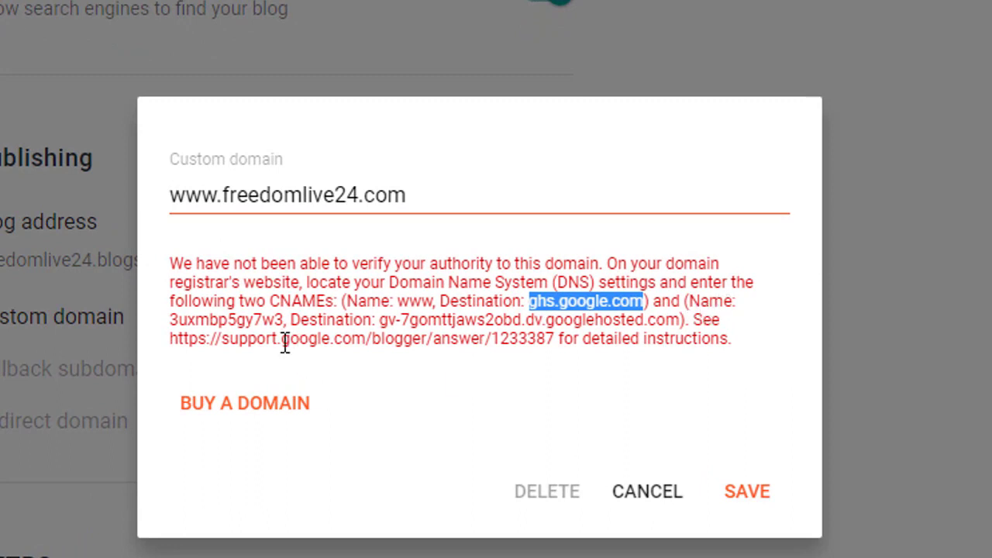
pyautogui.moveTo(286, 324); pyautogui.dragTo(175, 327)
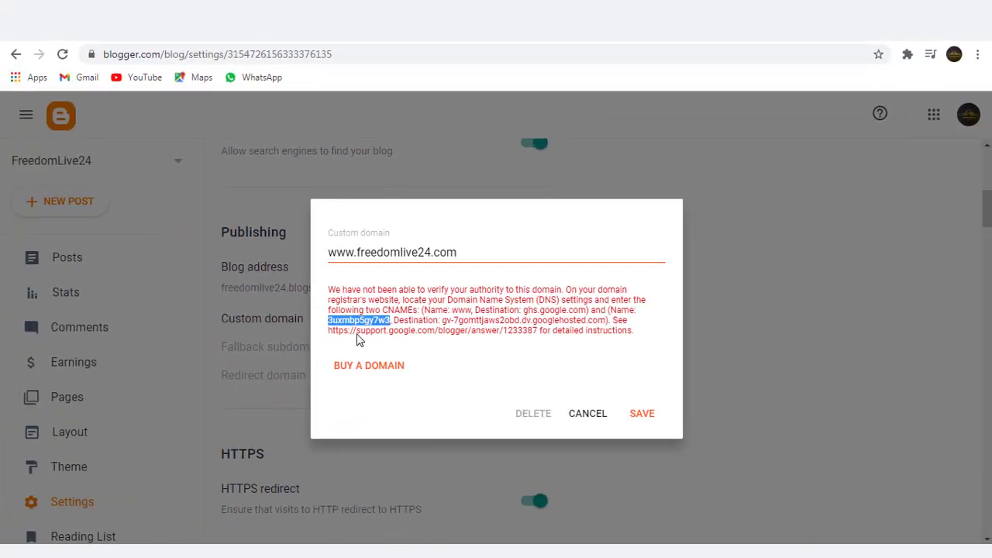
pyautogui.rightClick(359, 320)
pyautogui.click(385, 332)
pyautogui.click(441, 38)
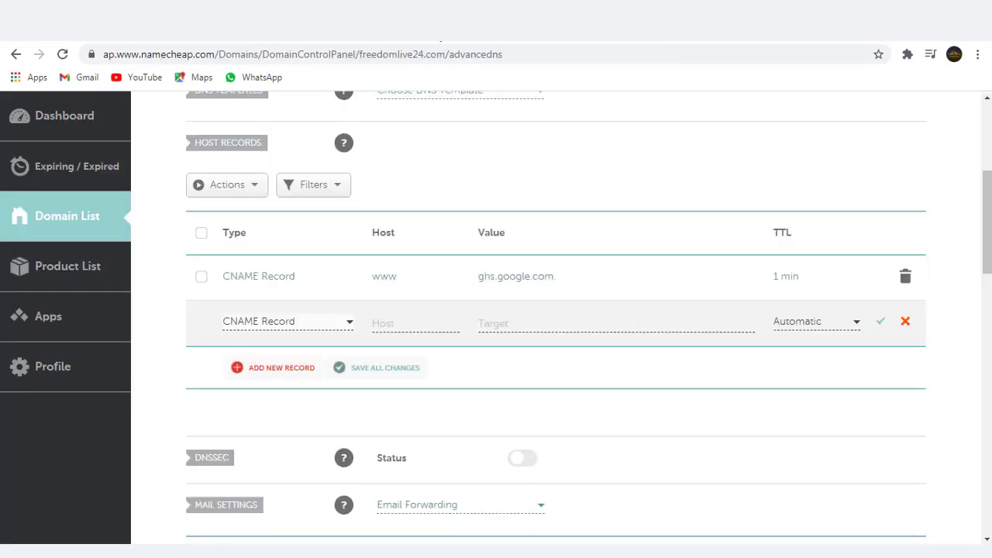
pyautogui.click(402, 324)
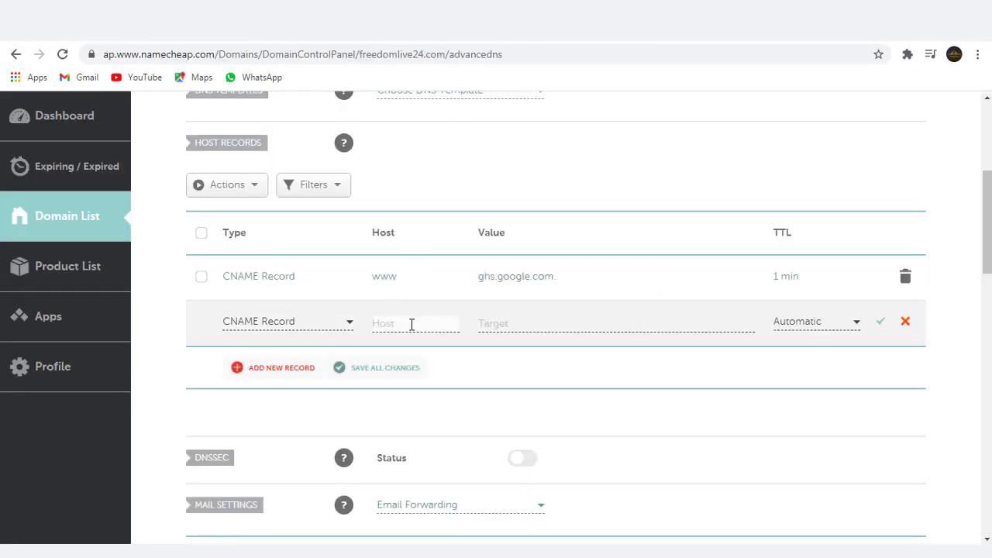
pyautogui.rightClick(413, 324)
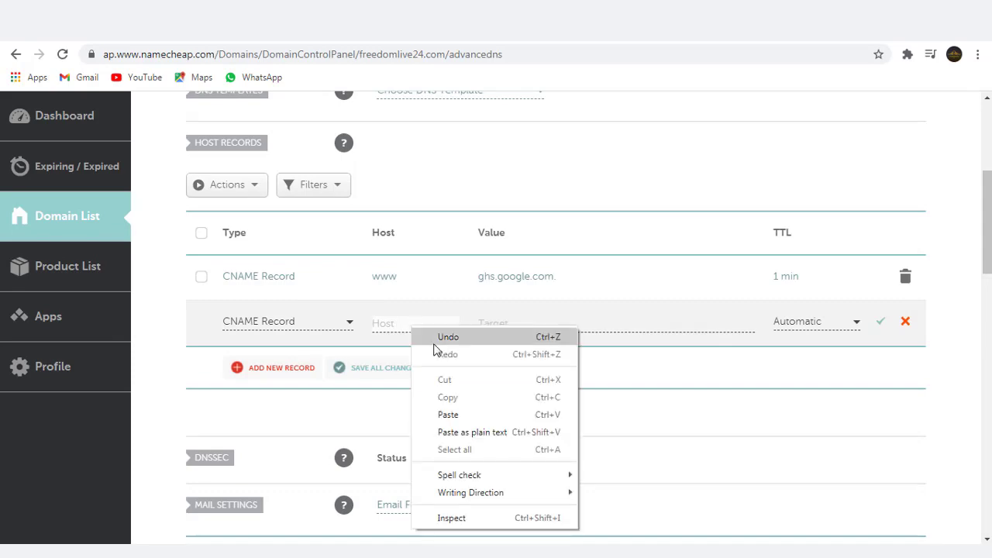
pyautogui.click(446, 415)
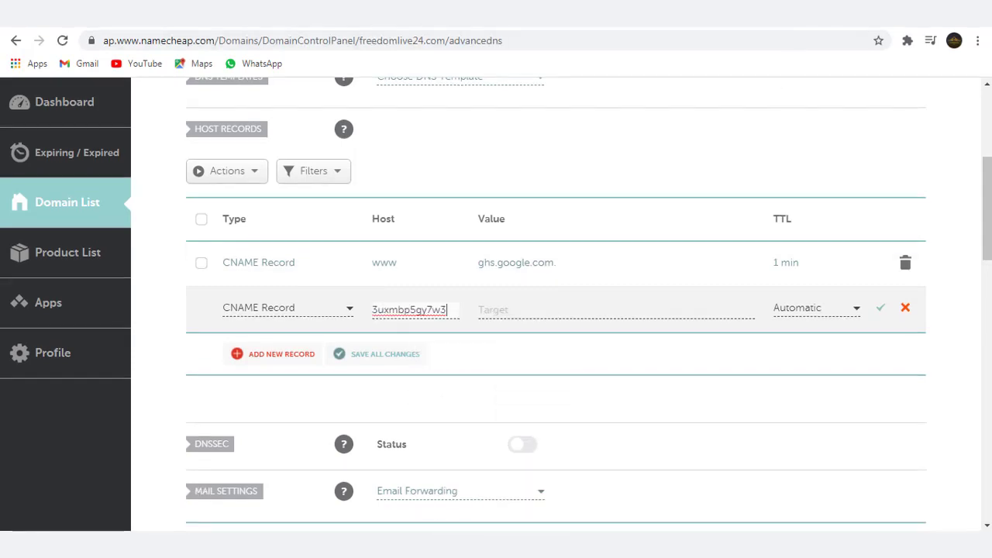
# - Copy the second CNAME's googlehosted.com destination from the Blogger dialog into the new Namecheap record's target value
pyautogui.click(690, 11)
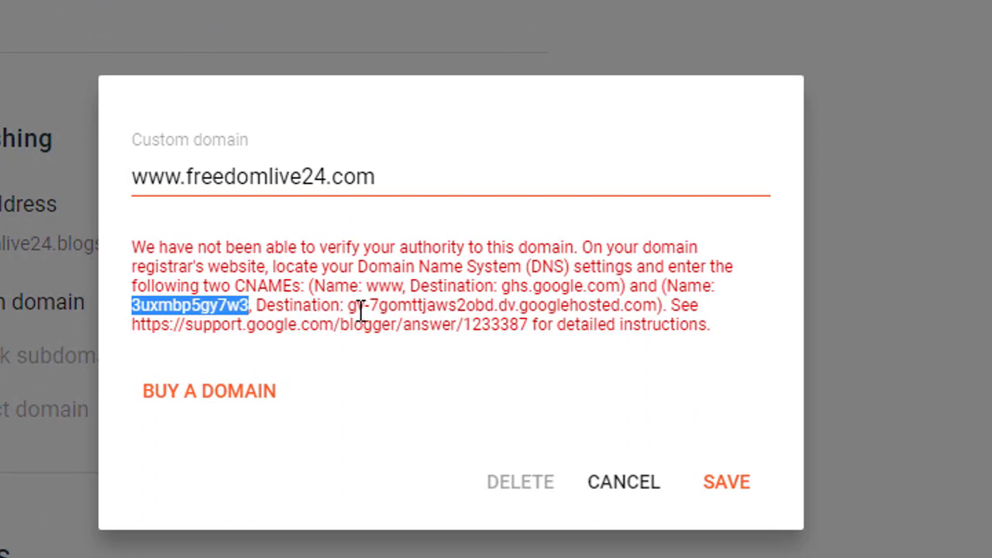
pyautogui.moveTo(348, 305); pyautogui.dragTo(659, 305)
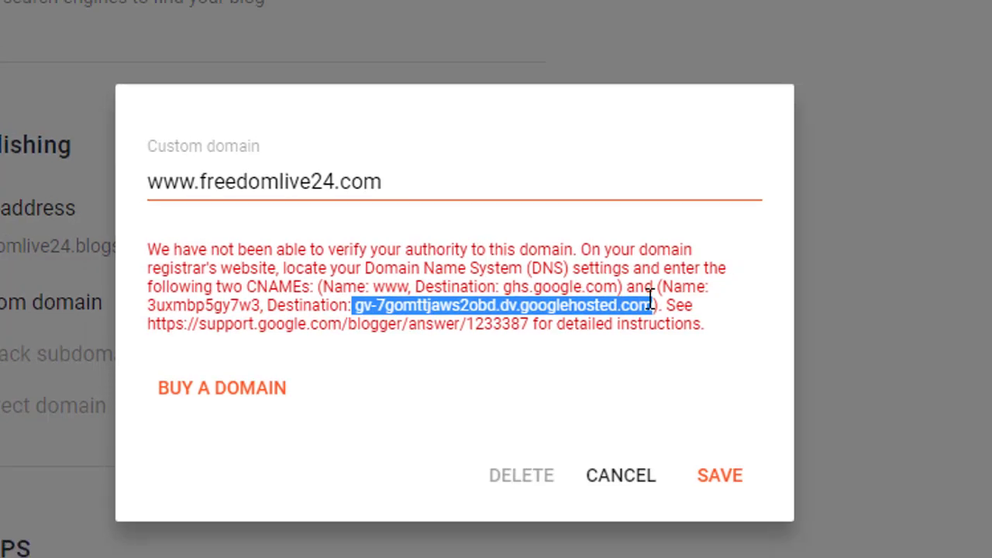
pyautogui.rightClick(559, 307)
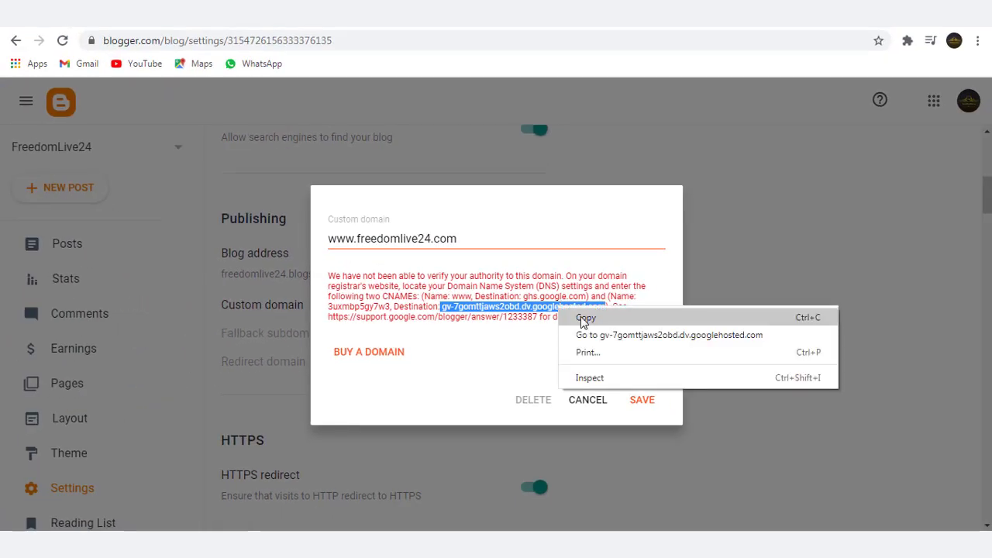
pyautogui.click(585, 318)
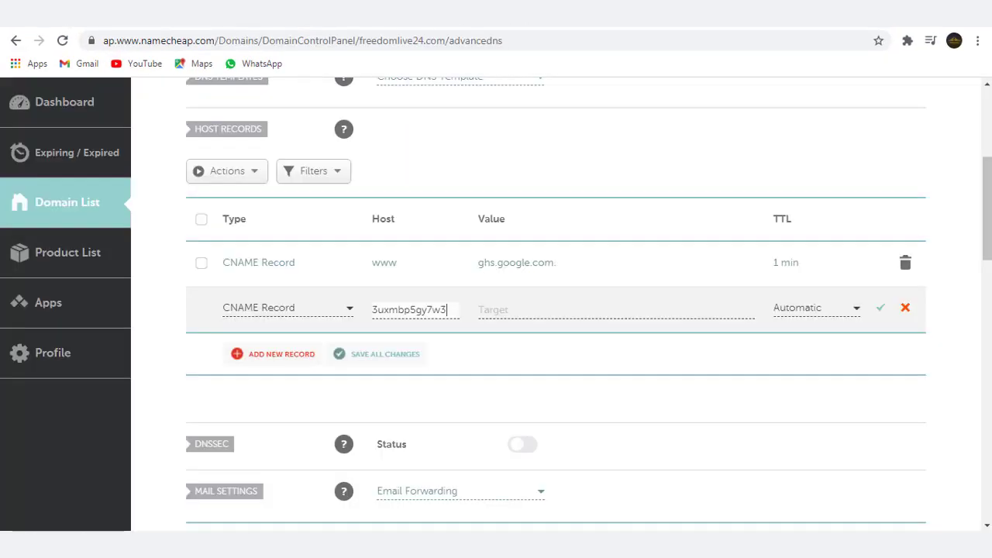
pyautogui.click(543, 309)
pyautogui.rightClick(544, 309)
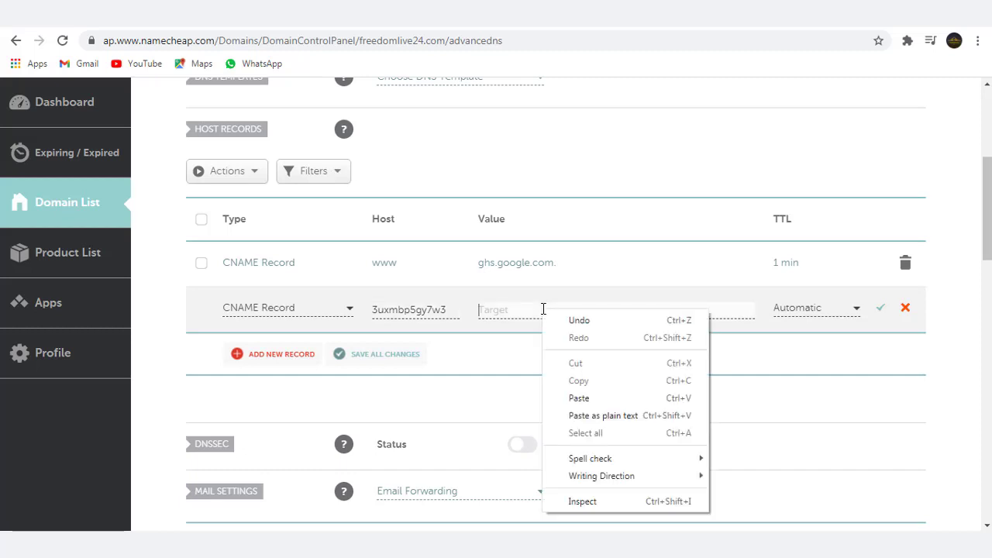
pyautogui.click(580, 397)
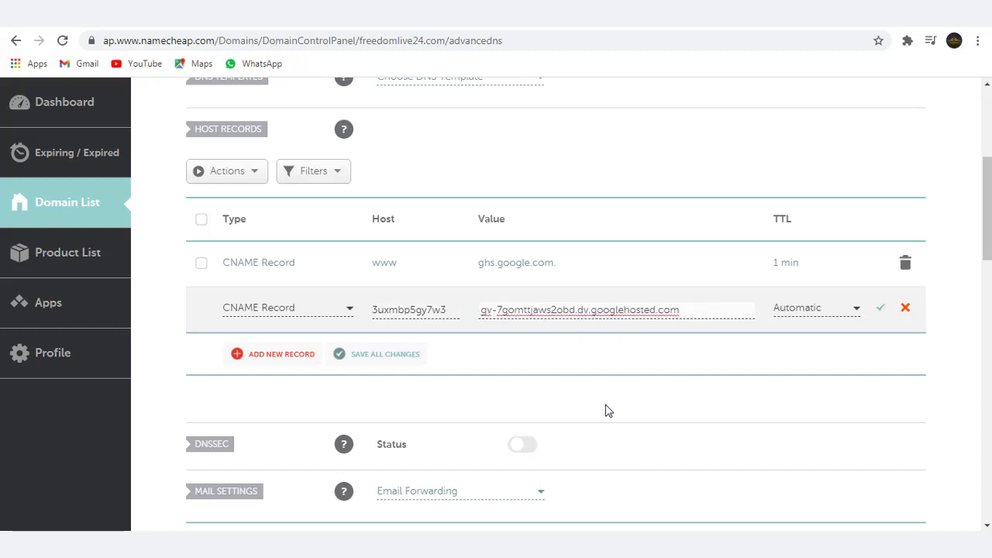
pyautogui.click(589, 404)
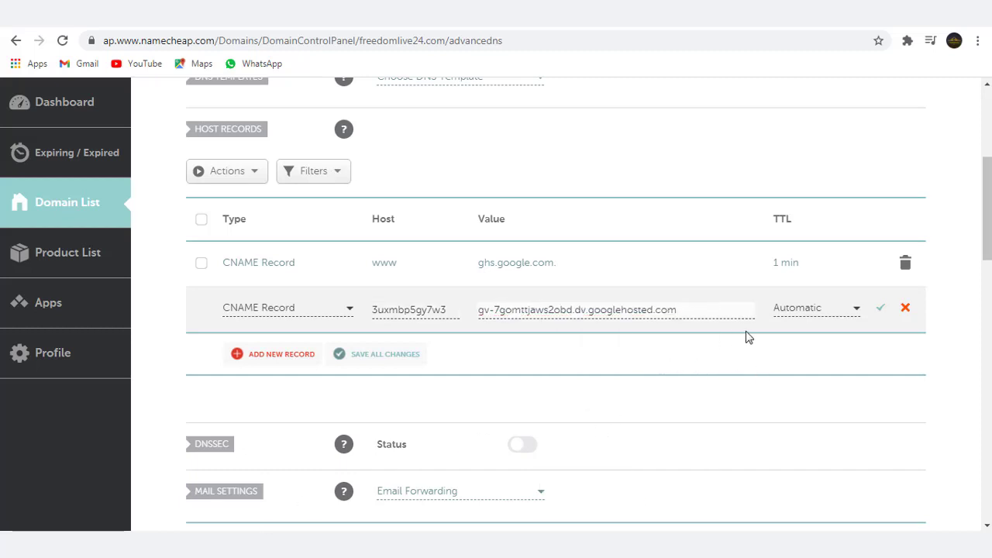
# - Set the new CNAME record's TTL to 1 min and save the record
pyautogui.click(858, 310)
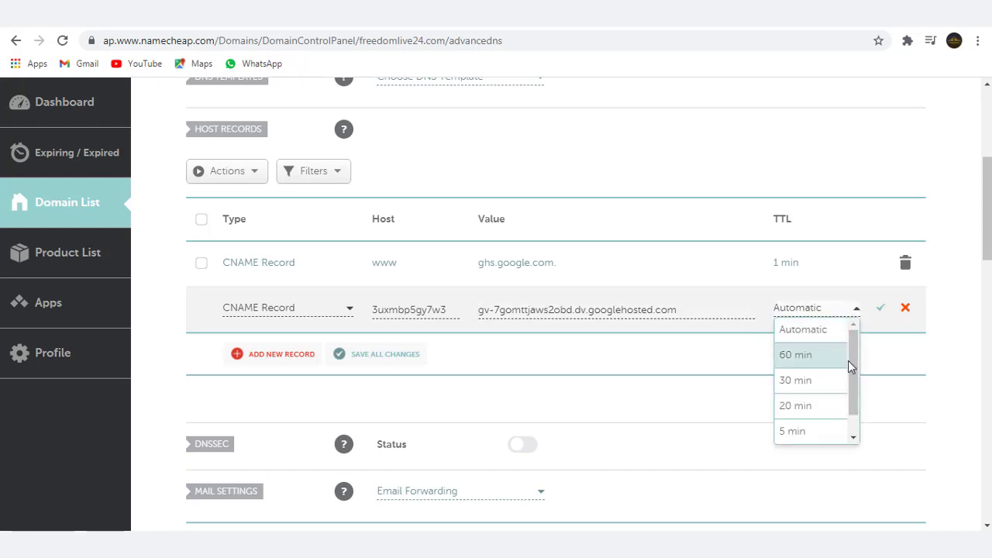
pyautogui.moveTo(850, 360); pyautogui.dragTo(860, 398)
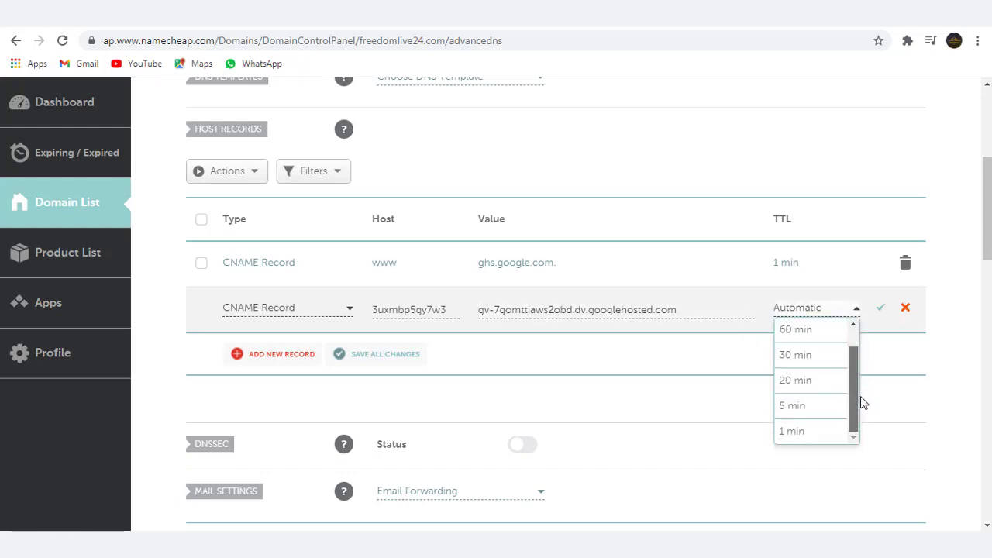
pyautogui.click(791, 437)
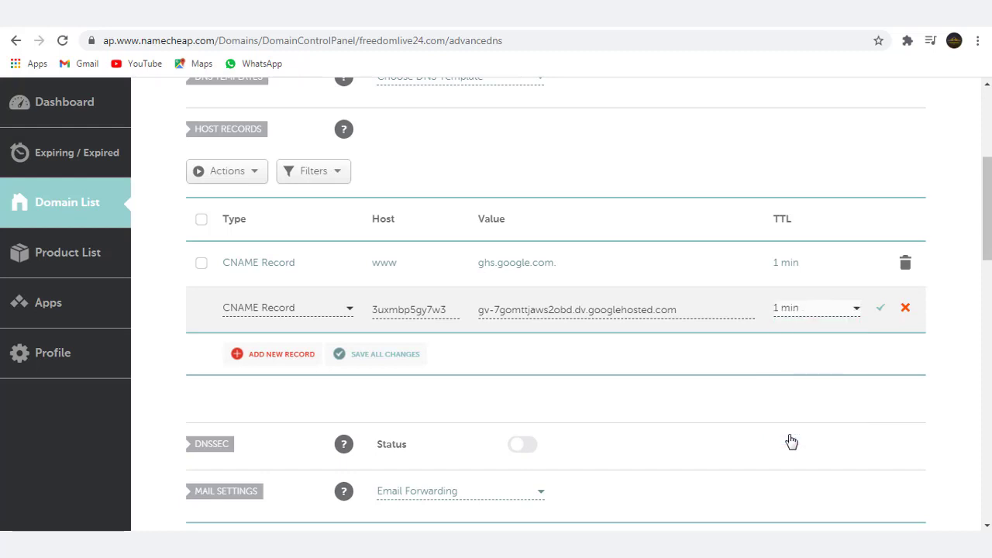
pyautogui.click(883, 313)
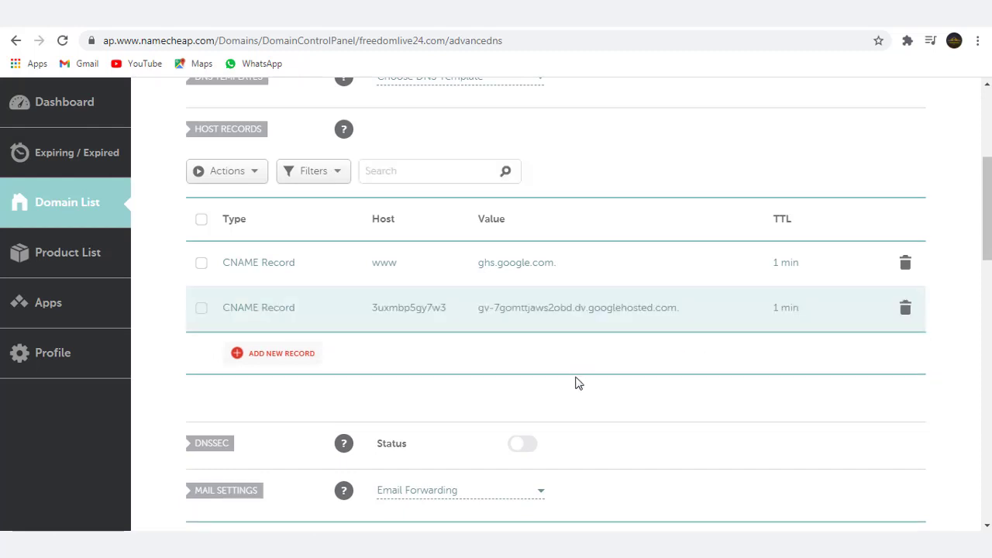
pyautogui.scroll(-2, 577, 380)
pyautogui.scroll(5, 576, 380)
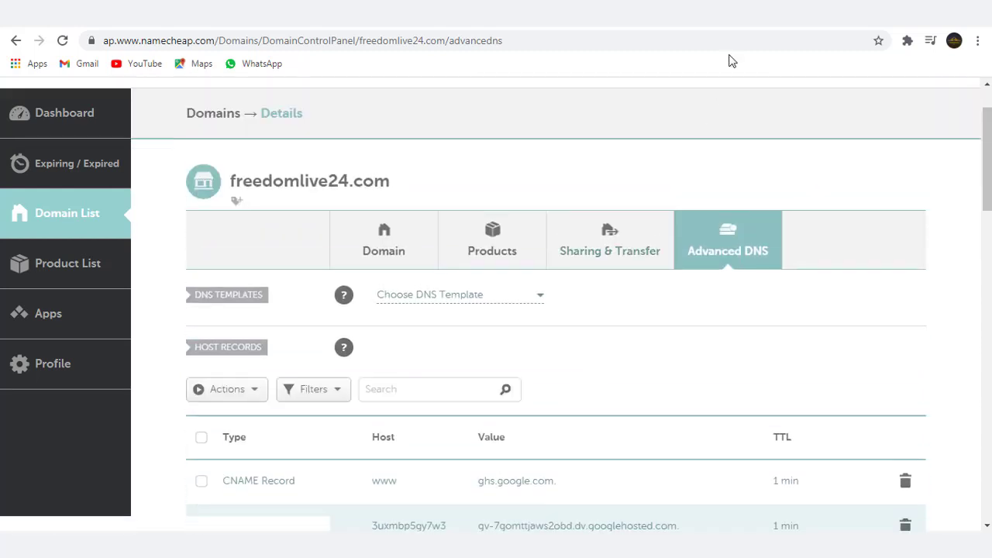
pyautogui.click(757, 27)
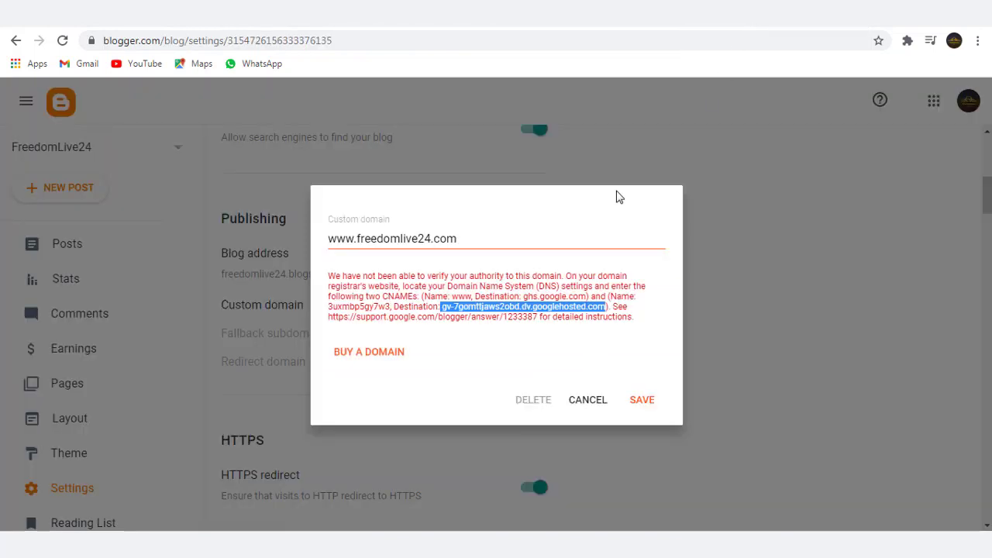
pyautogui.click(508, 347)
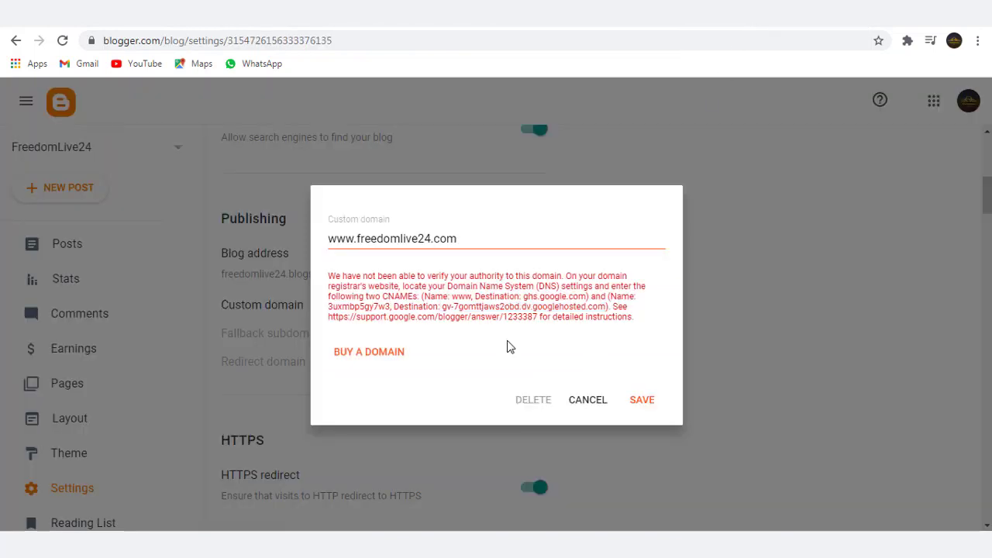
pyautogui.click(641, 402)
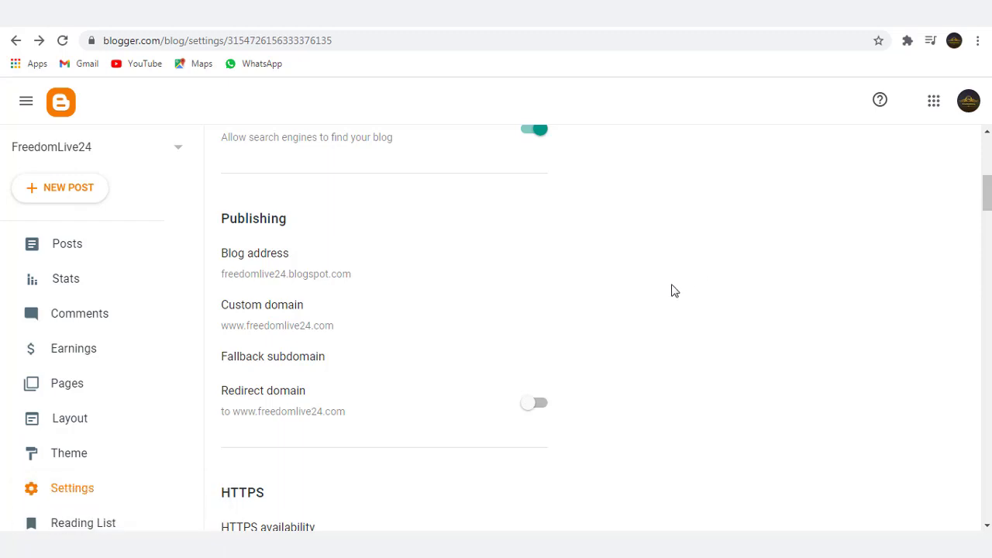
pyautogui.scroll(-3, 673, 291)
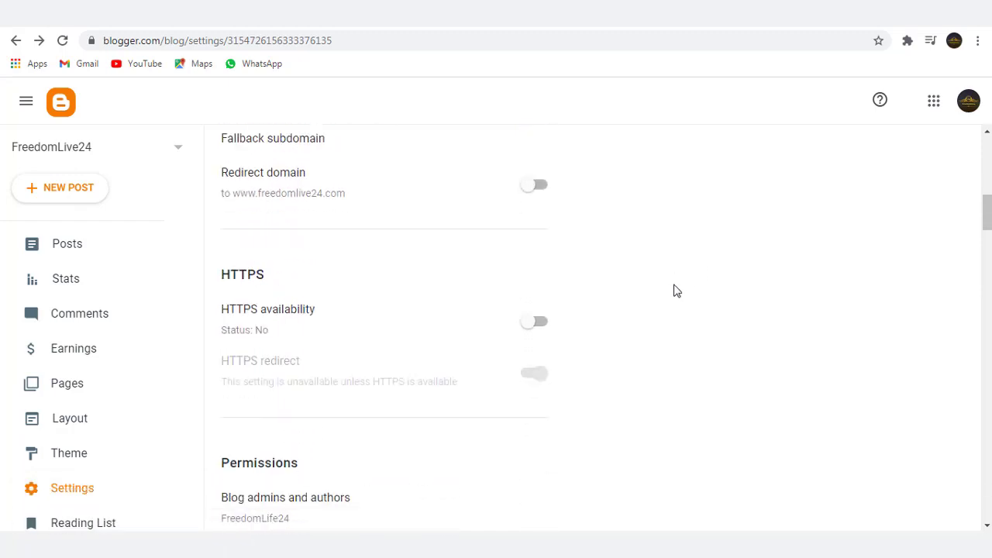
pyautogui.scroll(10, 674, 290)
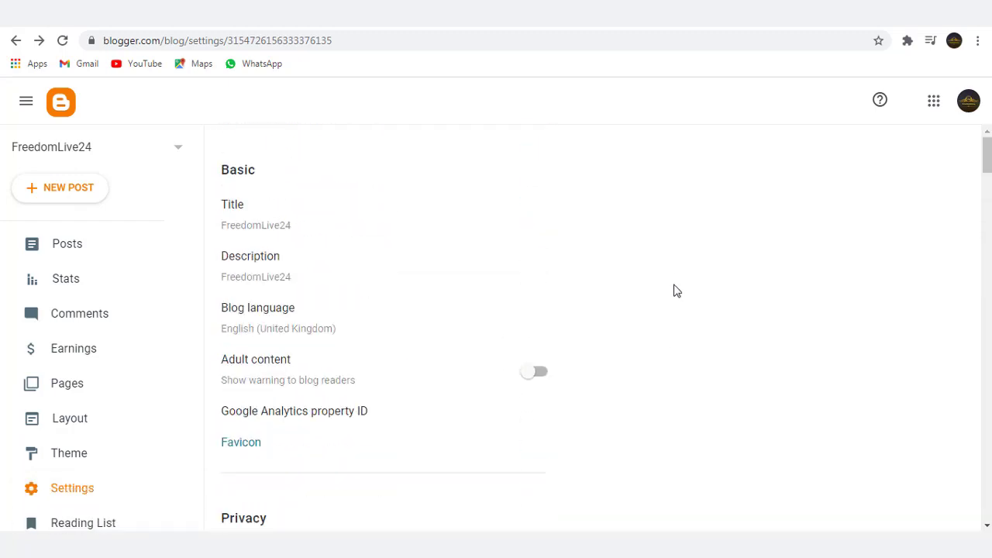
pyautogui.scroll(-7, 675, 291)
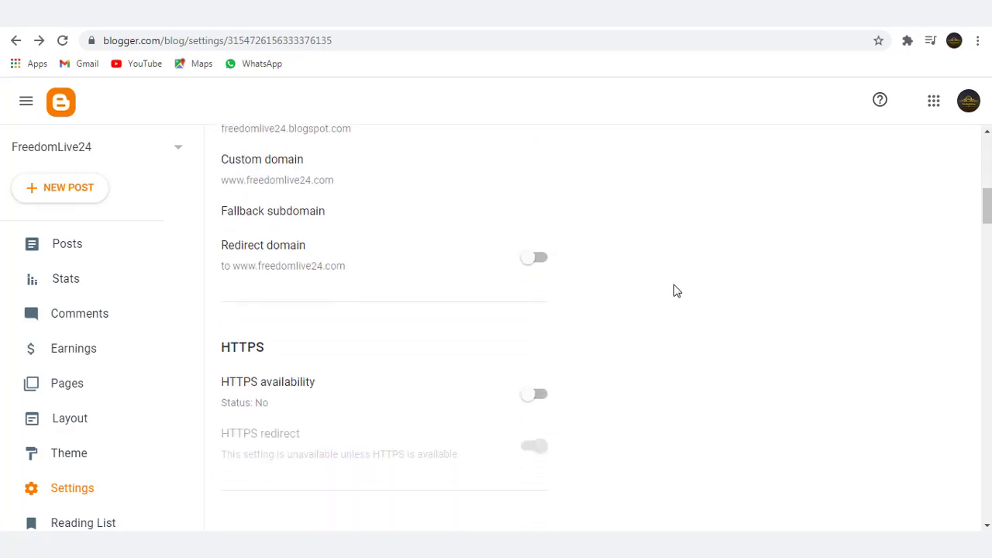
pyautogui.scroll(-2, 667, 289)
pyautogui.scroll(2, 620, 277)
pyautogui.click(528, 261)
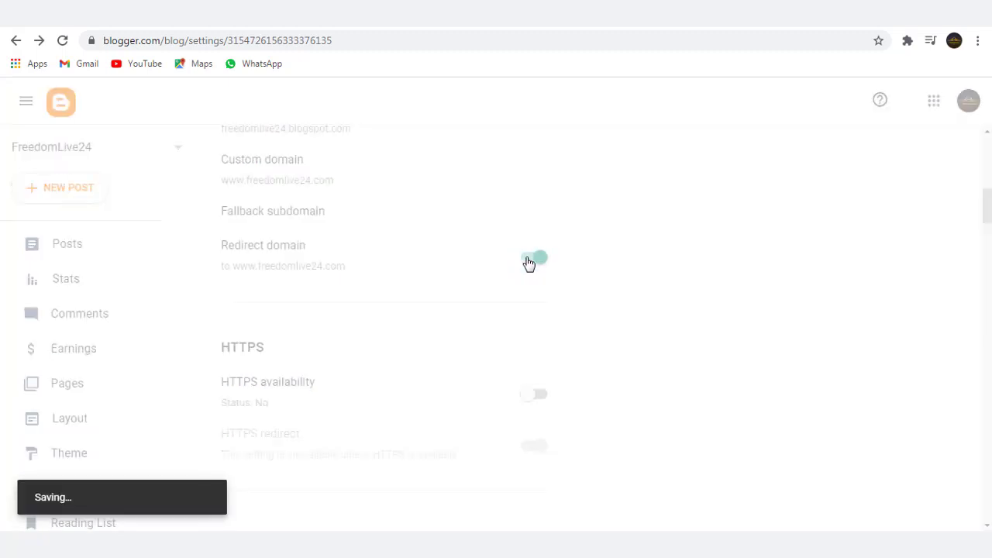
pyautogui.click(530, 399)
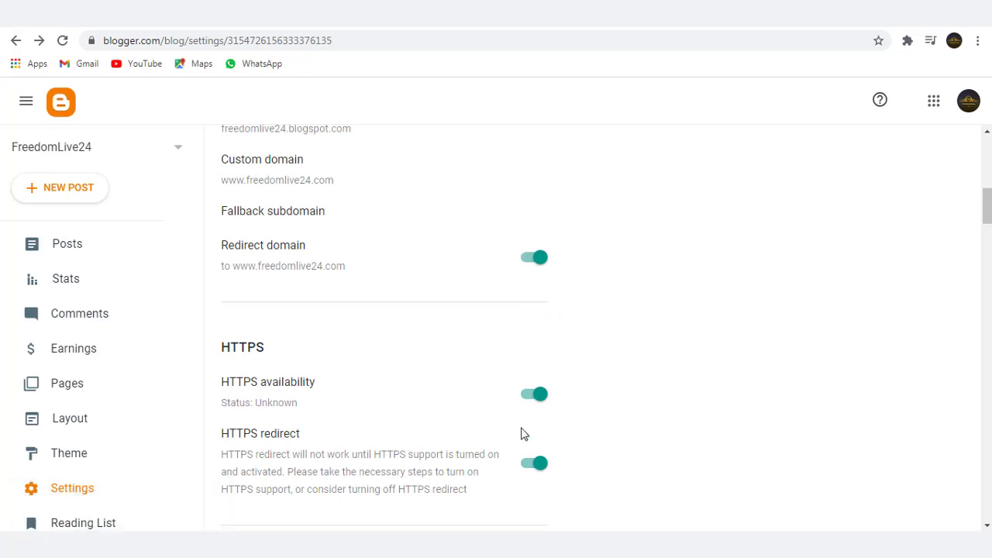
# - Open the live blog from Blogger and check its full web address
pyautogui.scroll(-1, 806, 407)
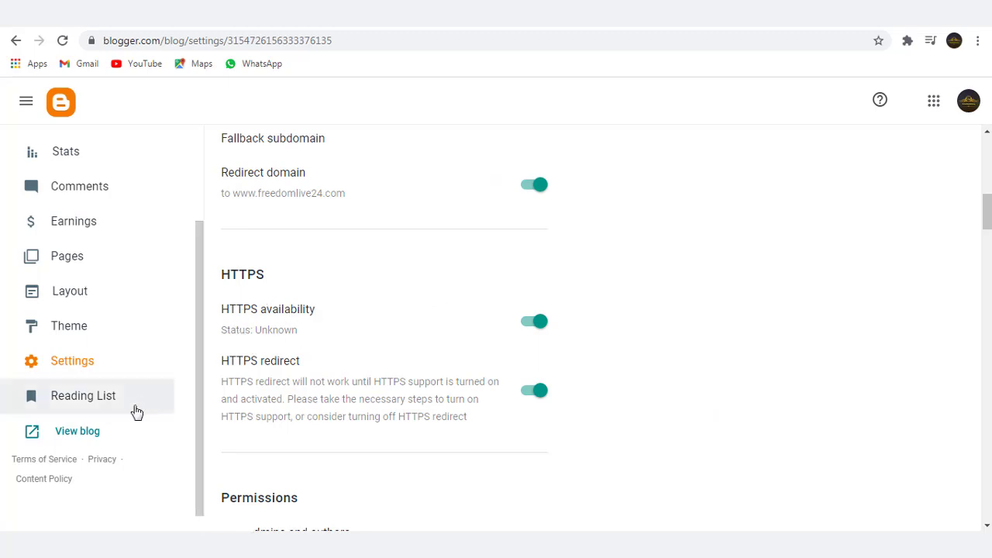
pyautogui.click(76, 435)
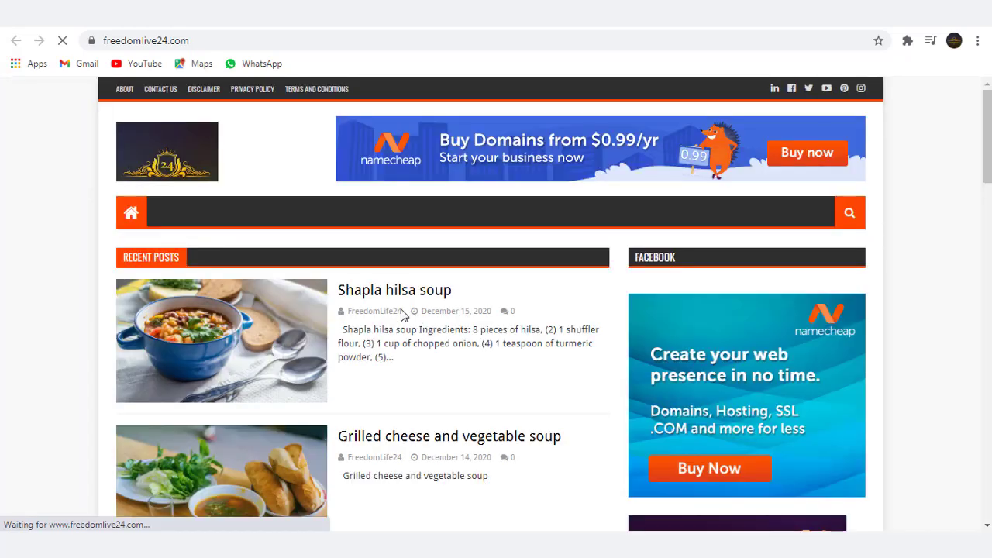
pyautogui.click(242, 44)
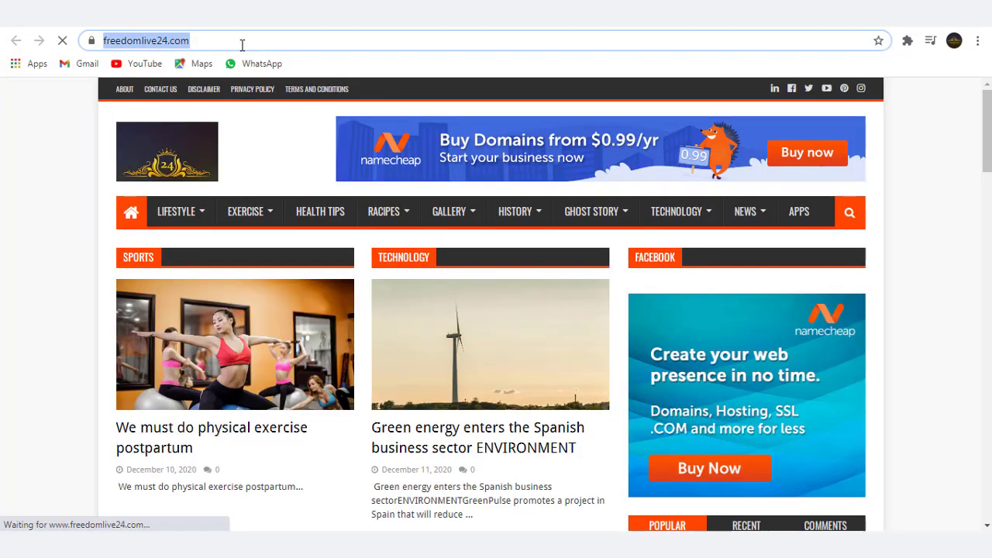
pyautogui.click(242, 44)
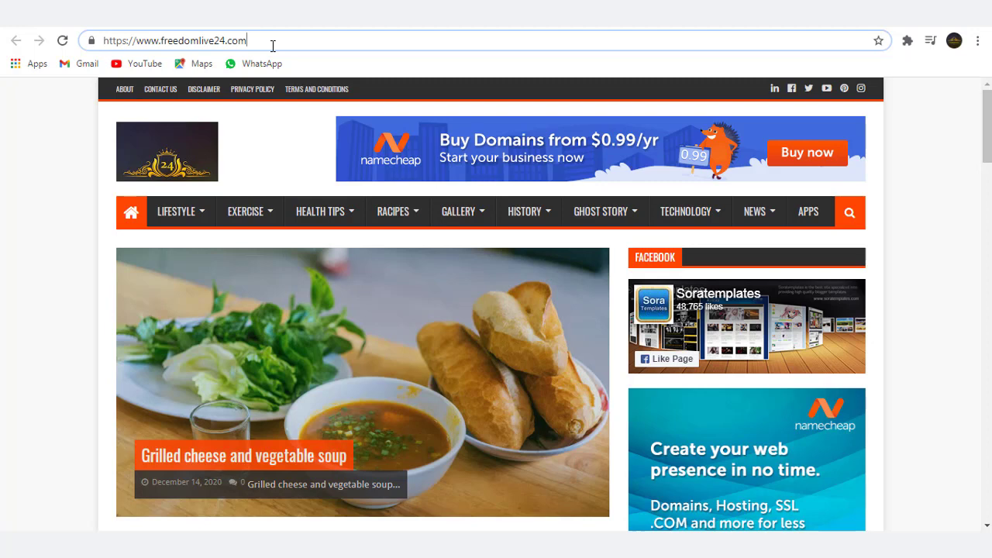
pyautogui.doubleClick(203, 41)
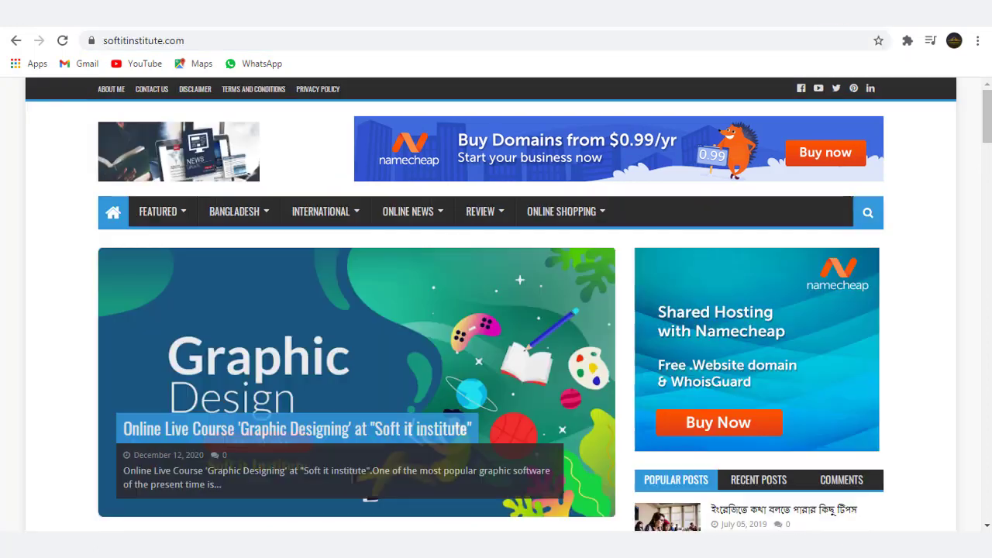
# - Look at the full web address of softitinstitute.com and at the Soft it Institute Facebook page
pyautogui.click(199, 40)
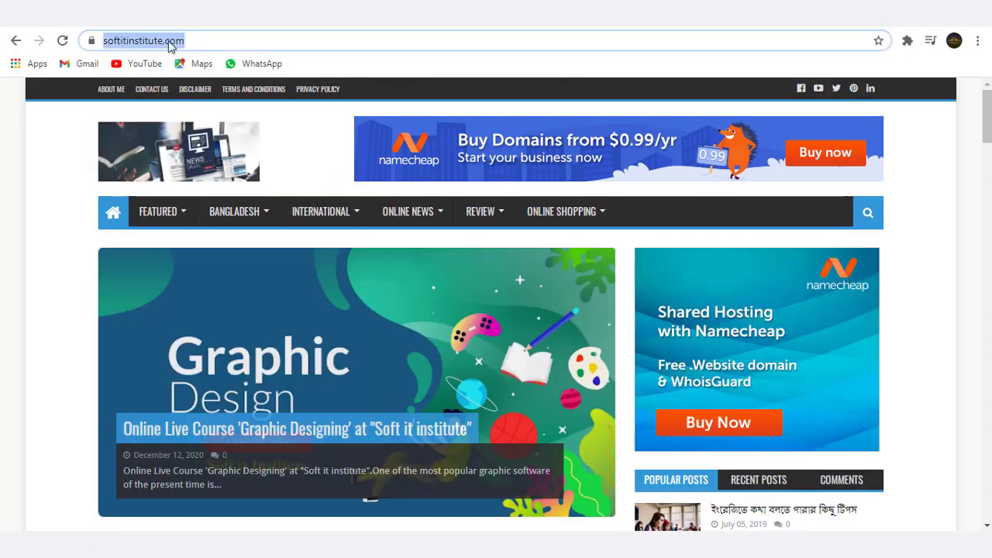
pyautogui.click(292, 38)
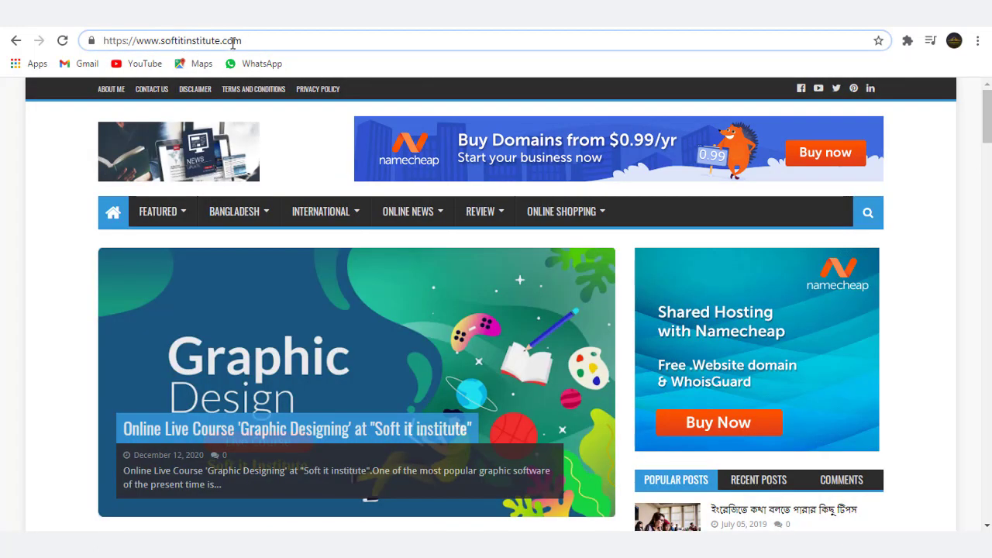
pyautogui.doubleClick(197, 40)
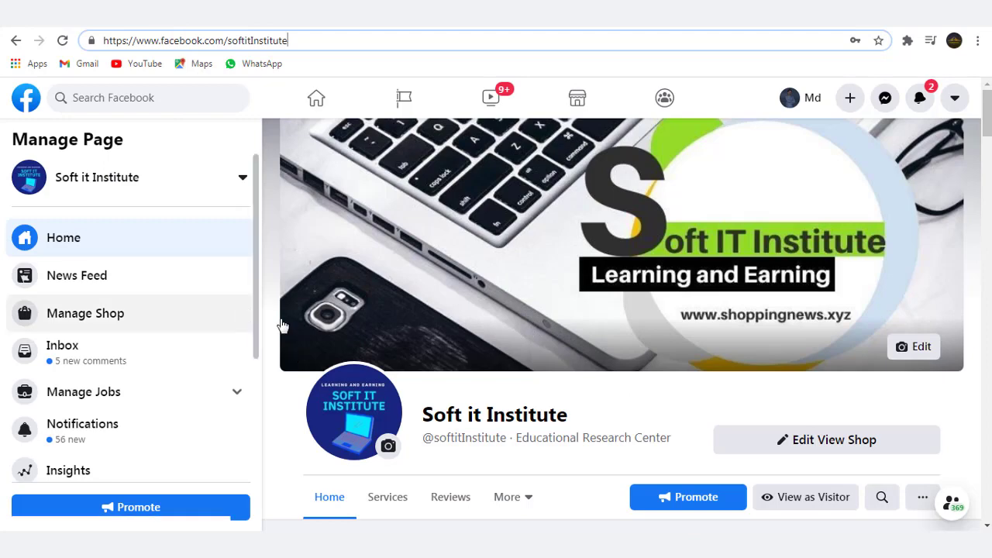
pyautogui.scroll(-2, 719, 387)
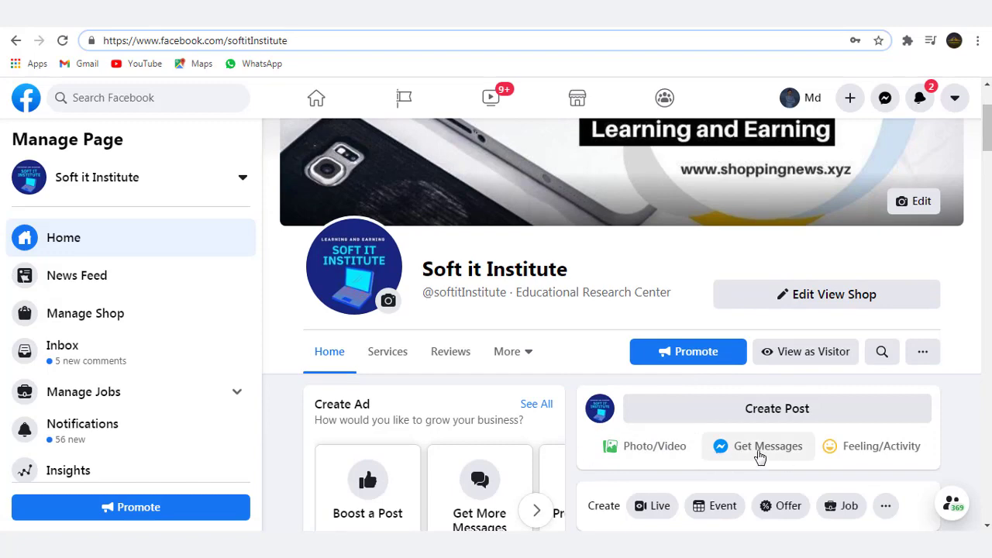
# - Open the About section of the Soft it Institute Facebook page and look at its additional contact info
pyautogui.scroll(-1, 695, 429)
pyautogui.scroll(-2, 660, 428)
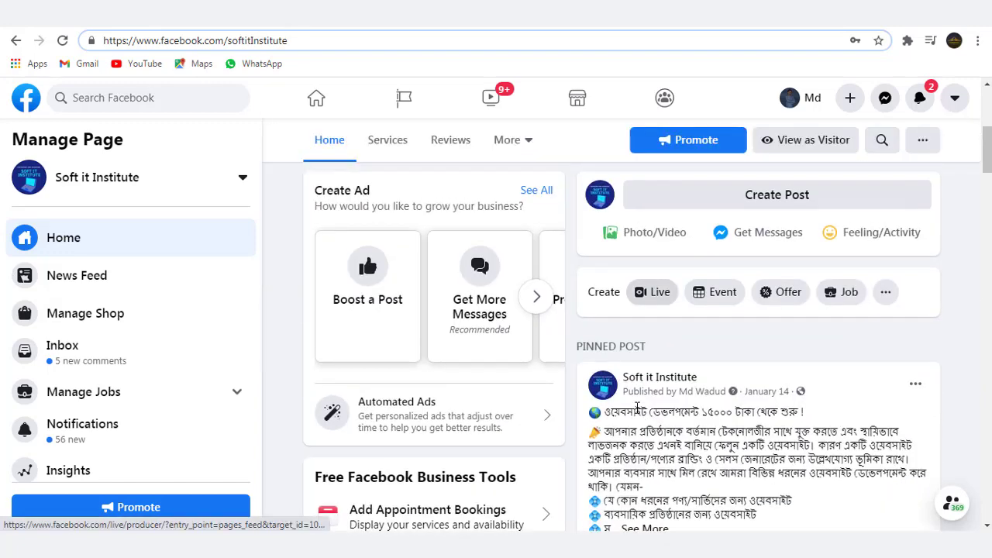
pyautogui.scroll(4, 621, 410)
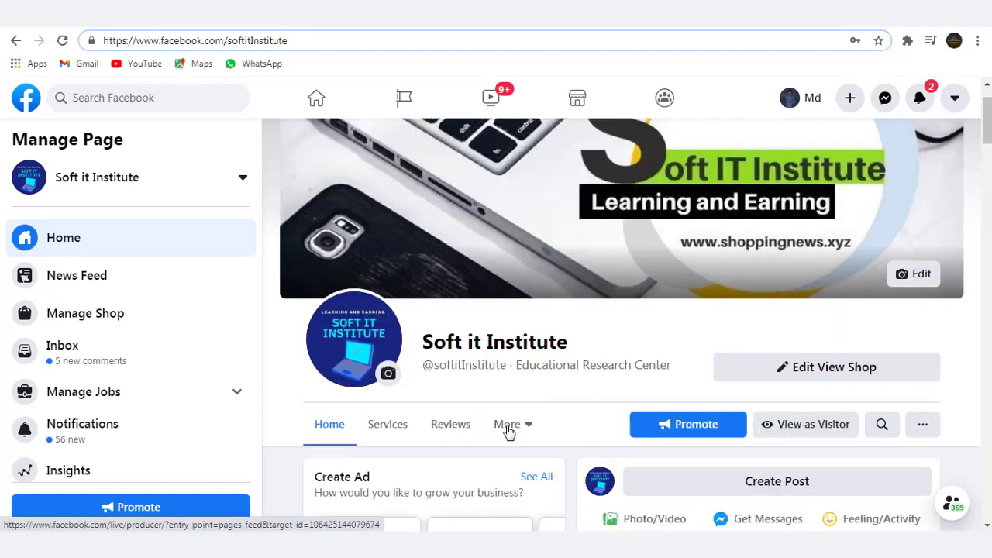
pyautogui.click(507, 427)
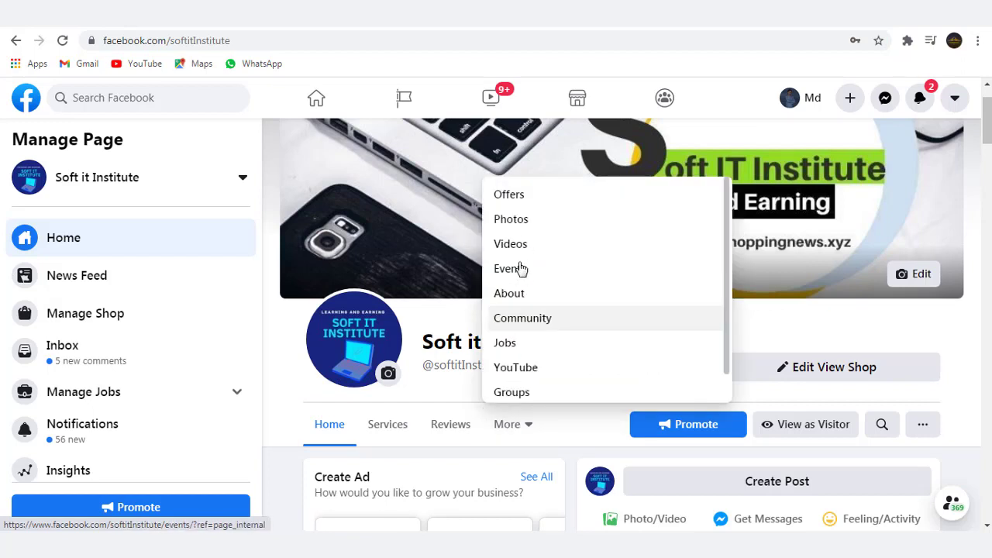
pyautogui.click(516, 292)
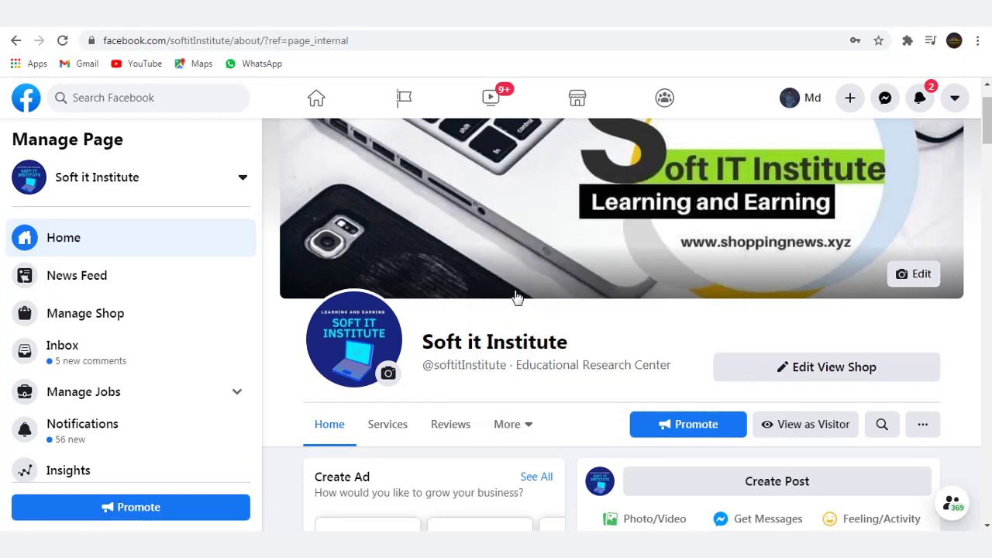
pyautogui.scroll(-2, 497, 364)
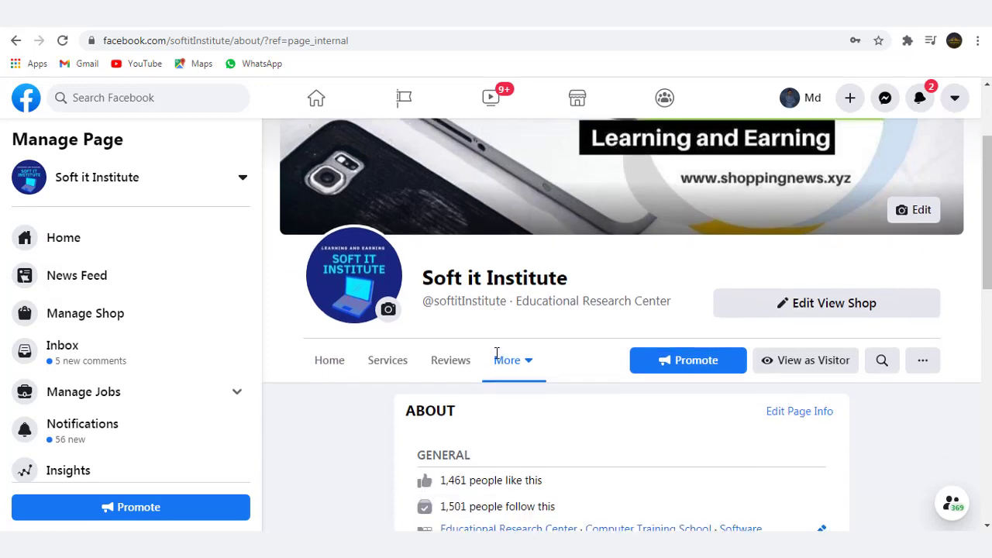
pyautogui.scroll(-5, 477, 377)
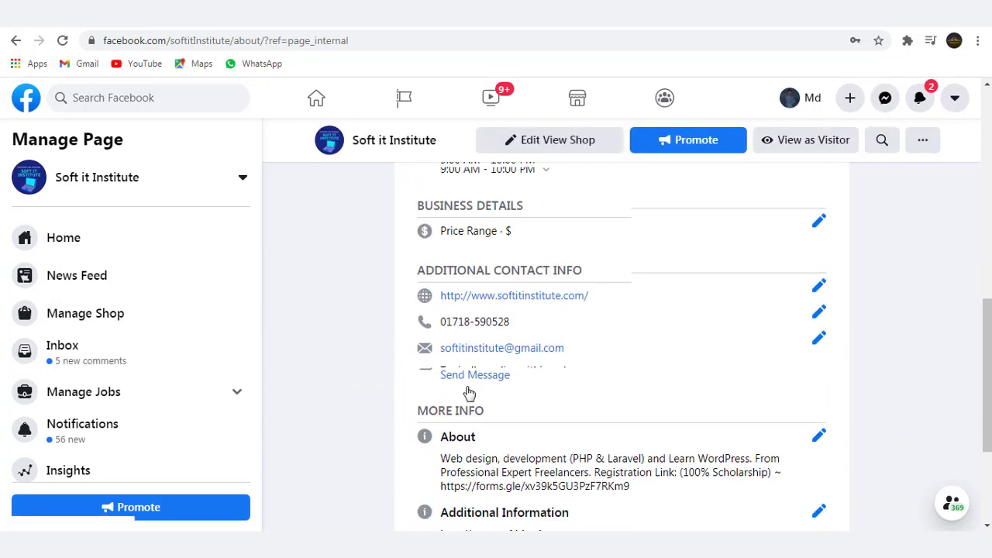